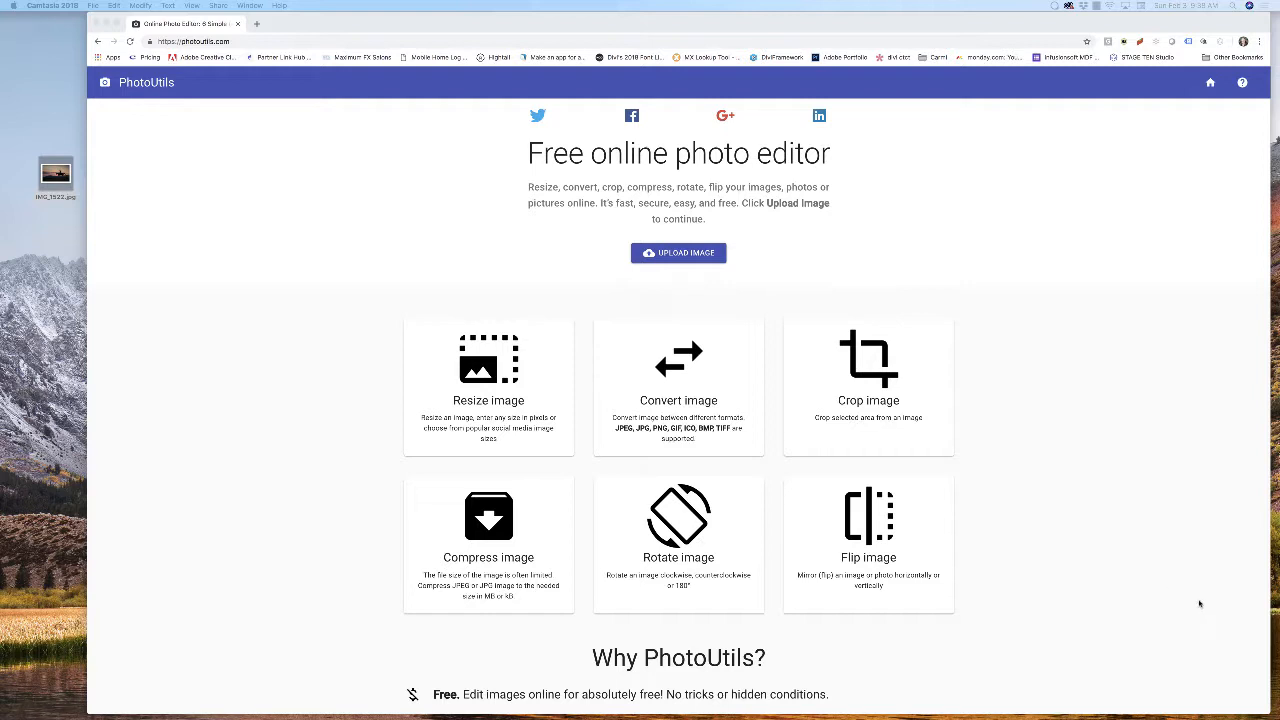
# View the file info of IMG_1522.jpg on the desktop to check its size and dimensions, then close it.
pyautogui.rightClick(55, 175)
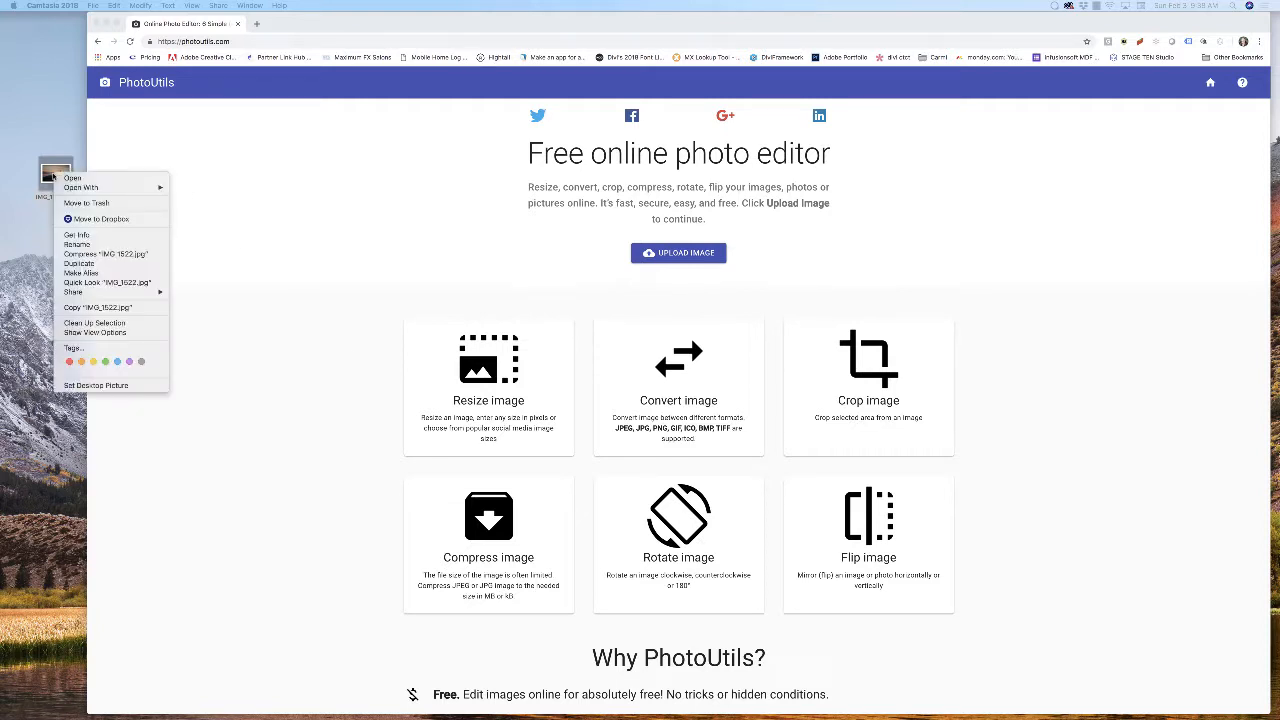
pyautogui.click(84, 237)
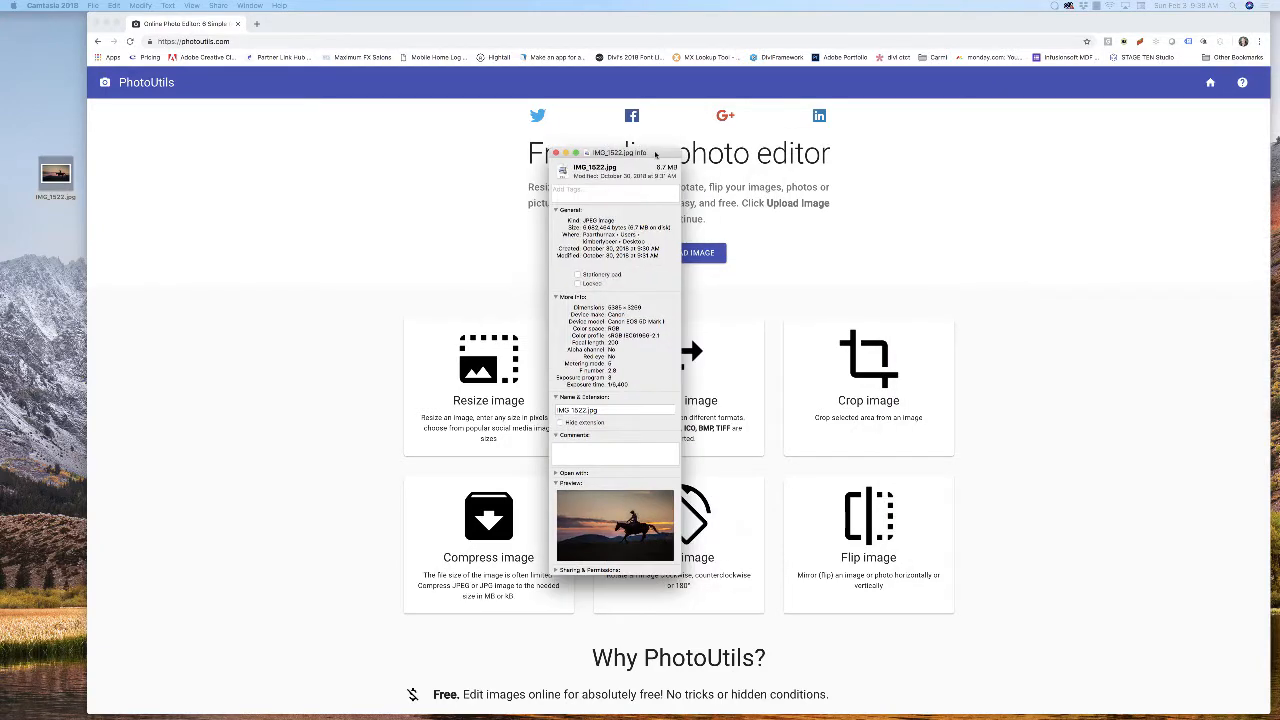
pyautogui.moveTo(655, 148); pyautogui.dragTo(221, 101)
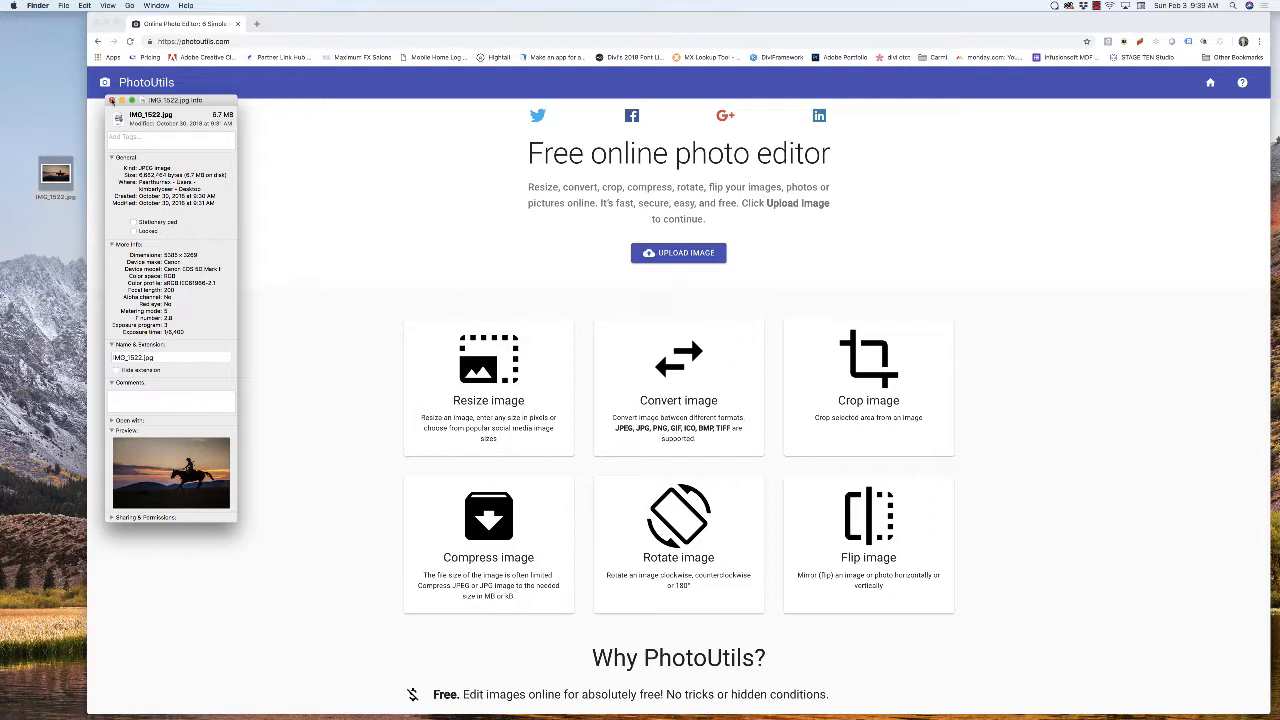
pyautogui.click(112, 101)
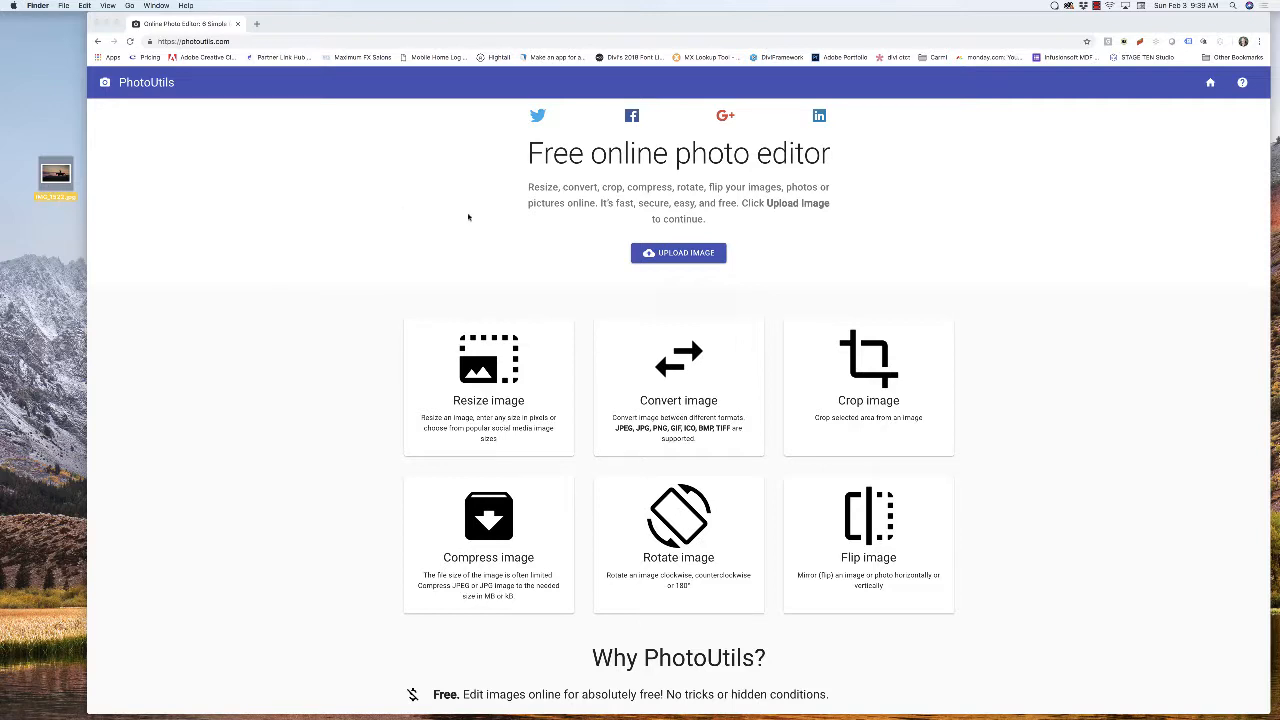
# Upload IMG_1522.jpg from the Desktop folder to the online photo editor.
pyautogui.click(688, 252)
pyautogui.click(688, 252)
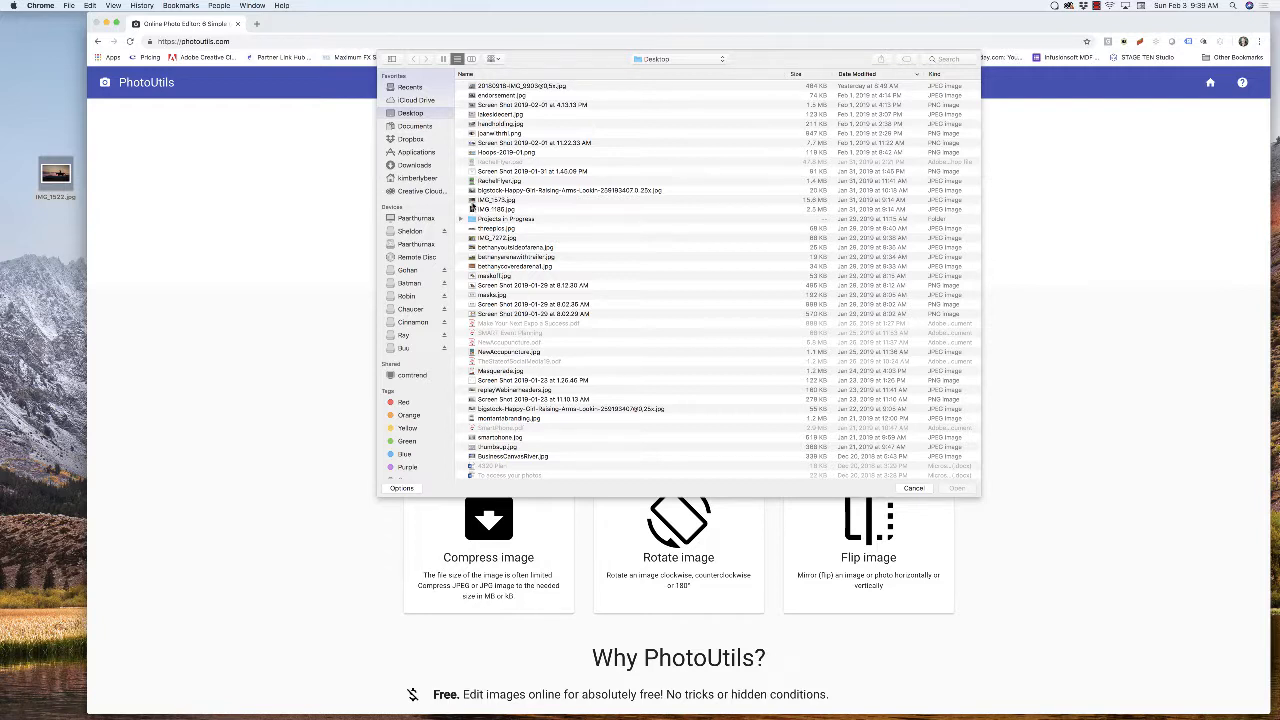
pyautogui.click(479, 76)
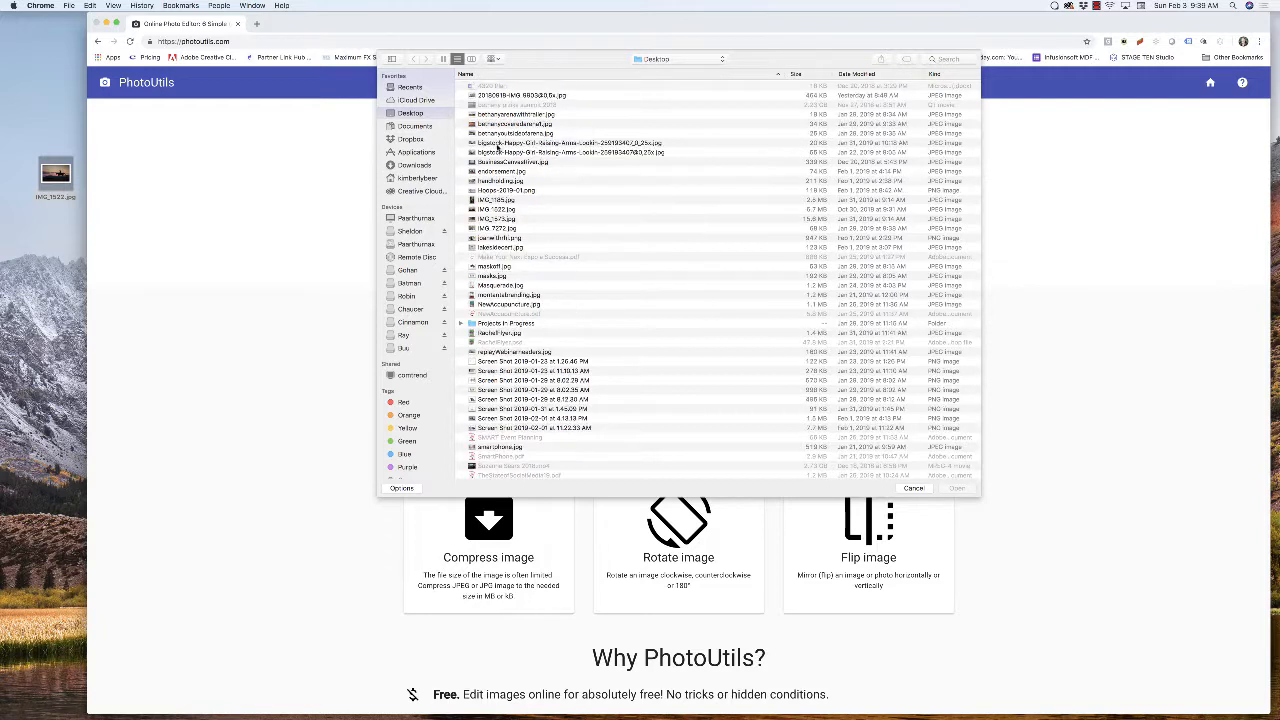
pyautogui.scroll(-3, 487, 230)
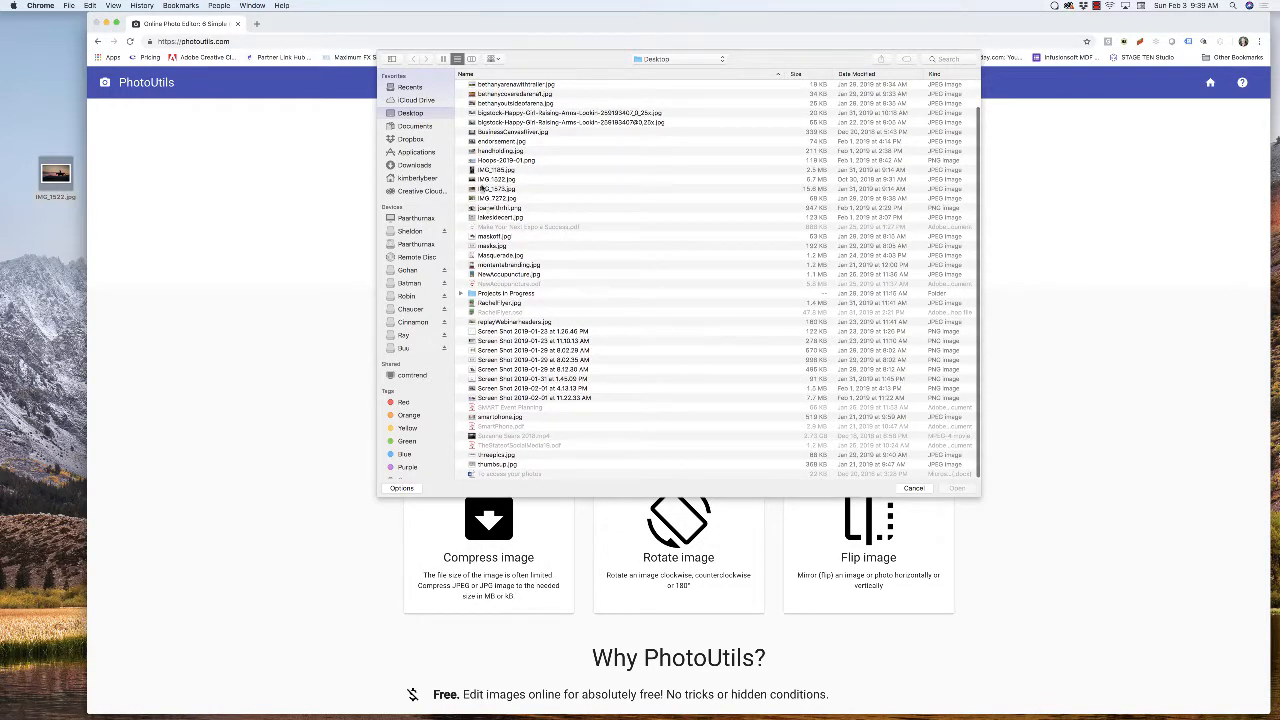
pyautogui.click(488, 180)
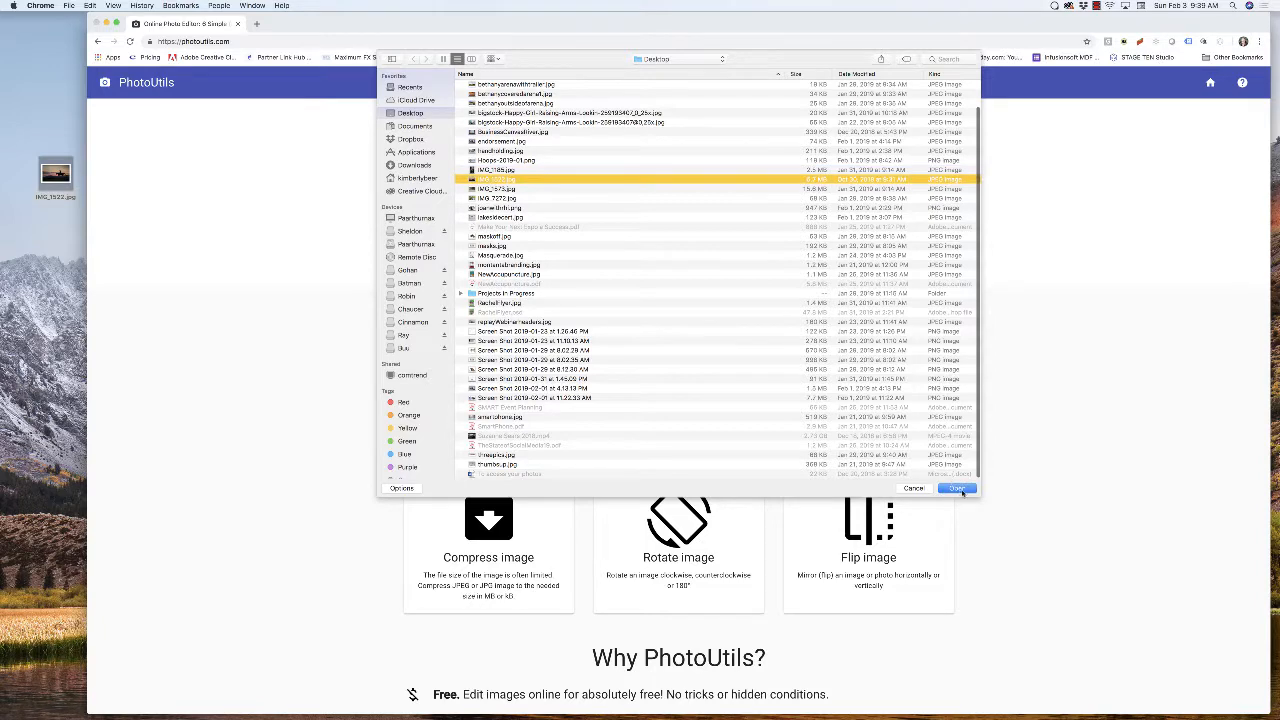
pyautogui.click(957, 488)
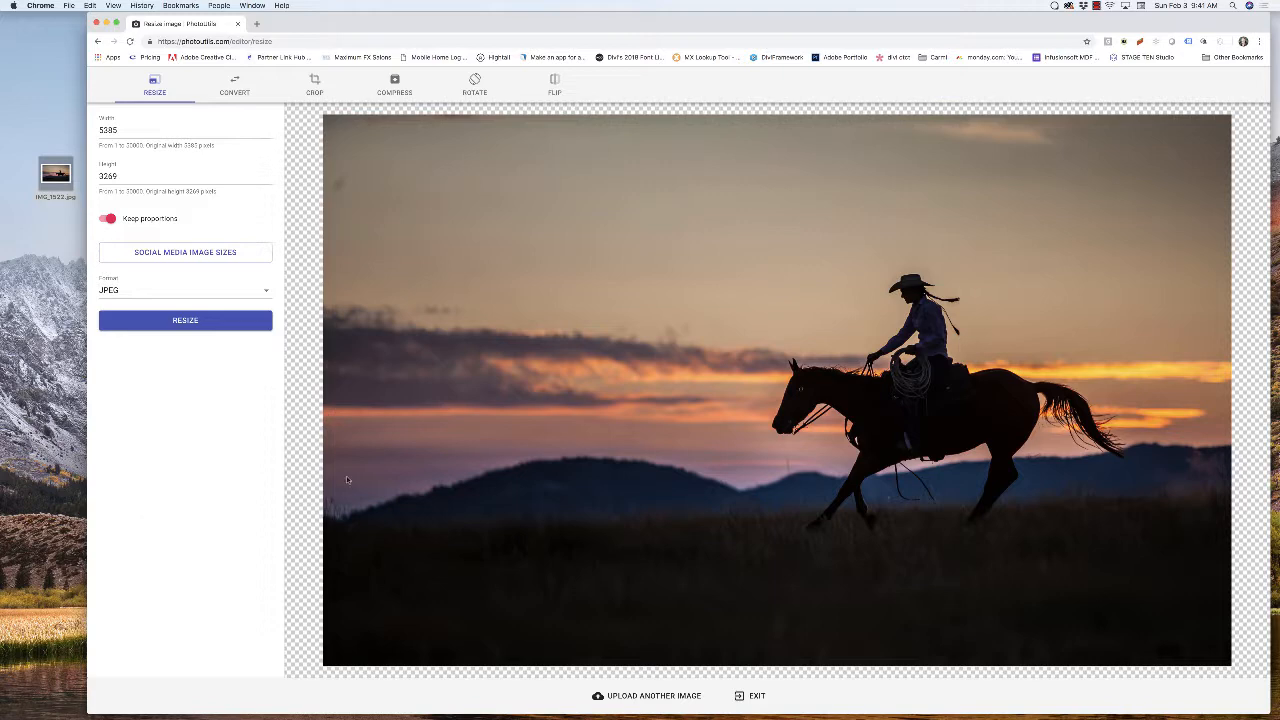
# Examine the preset Facebook image sizes among the social media sizes and close the list without choosing one.
pyautogui.click(177, 255)
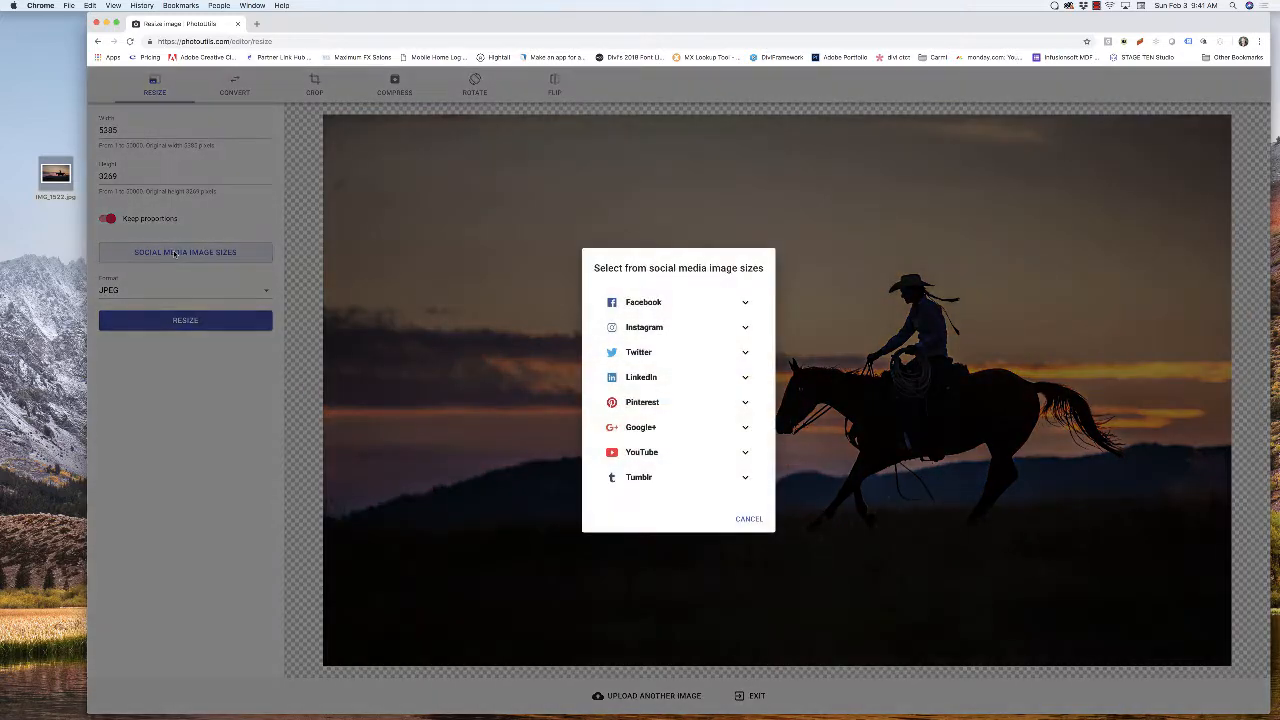
pyautogui.click(748, 302)
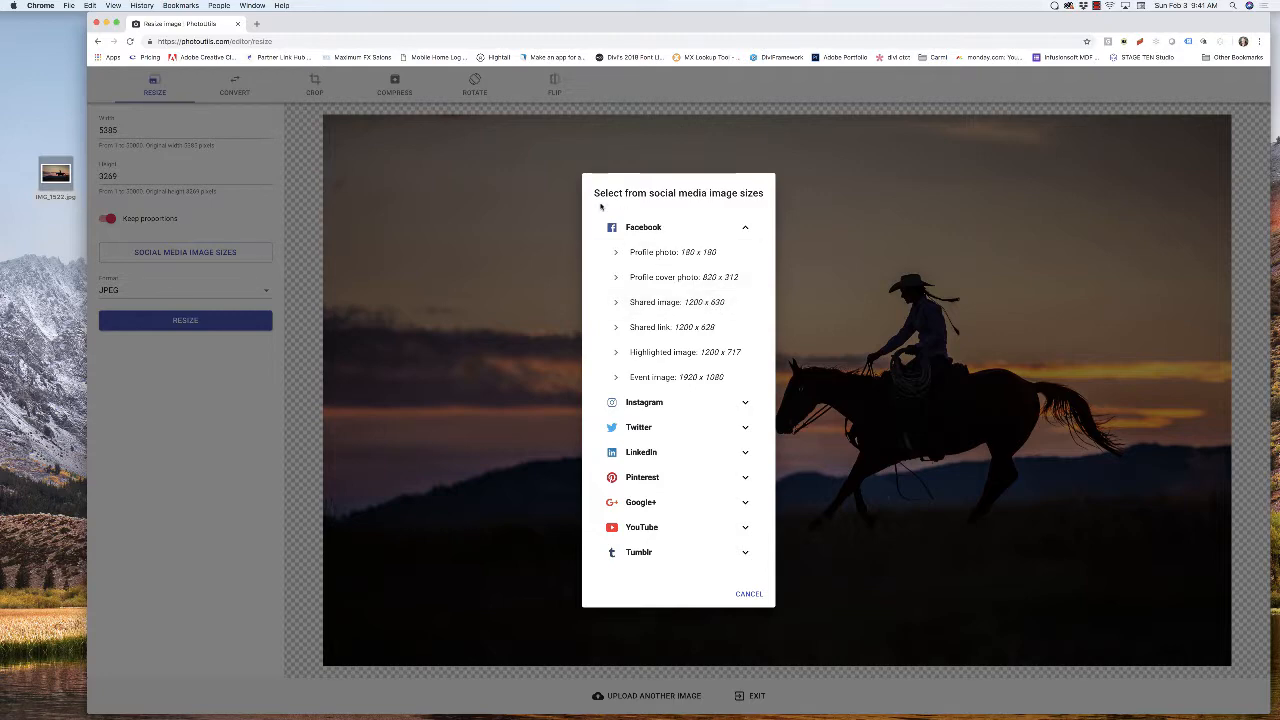
pyautogui.click(748, 594)
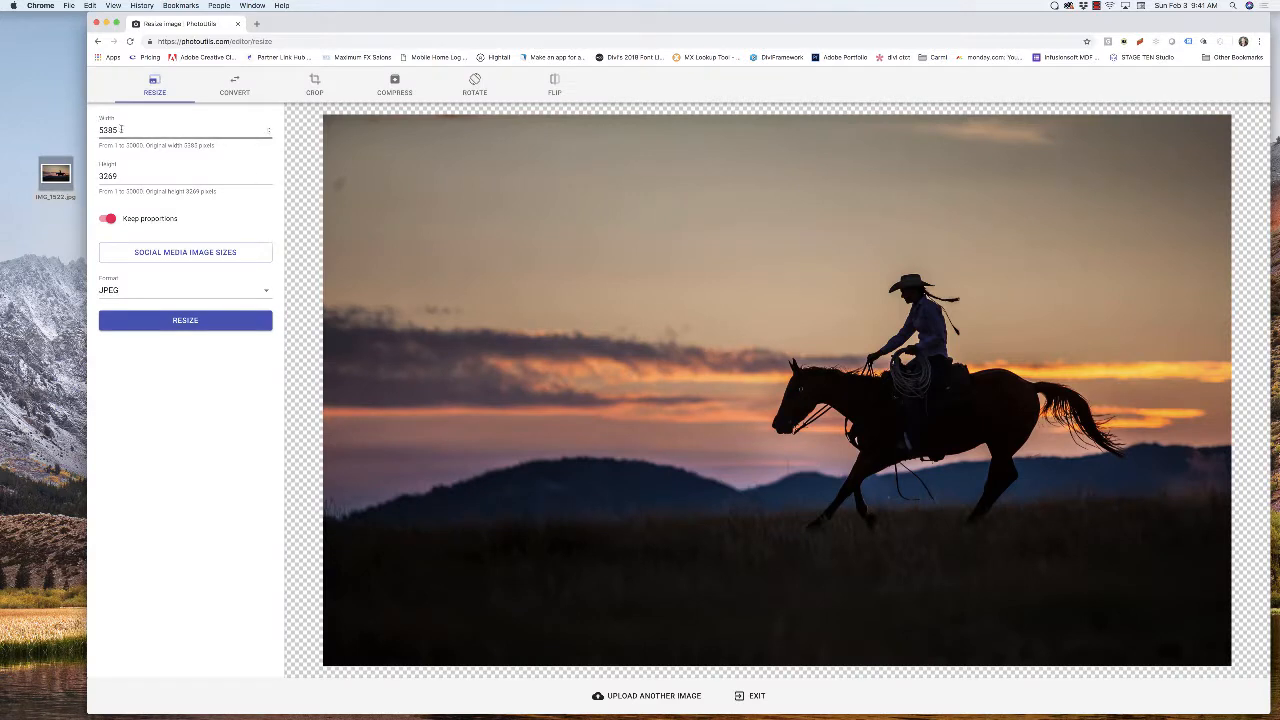
# Resize the image to a width of 1200 pixels with proportions kept, in JPEG format.
pyautogui.moveTo(121, 129); pyautogui.dragTo(84, 129)
pyautogui.write('1200')
pyautogui.click(184, 321)
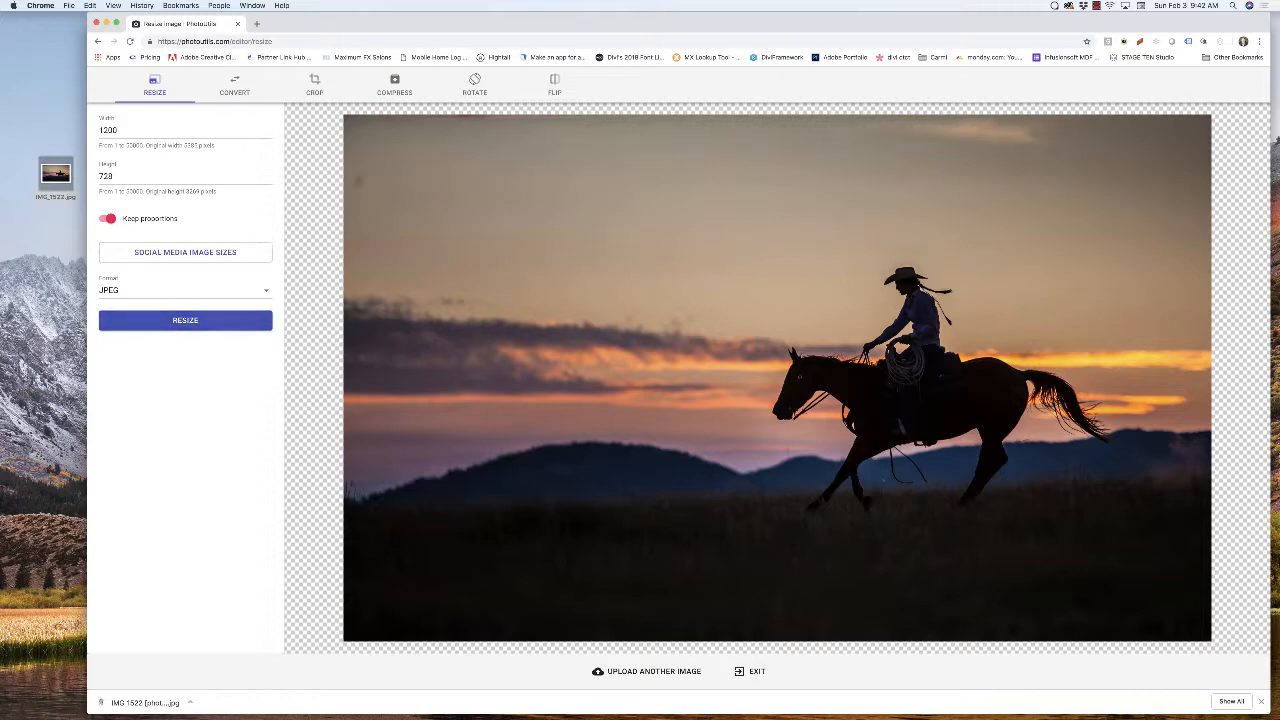
# Check the resized copy of IMG_1522 and its file size in the Downloads folder, then return to the photo editor.
pyautogui.moveTo(1018, 196); pyautogui.dragTo(795, 112)
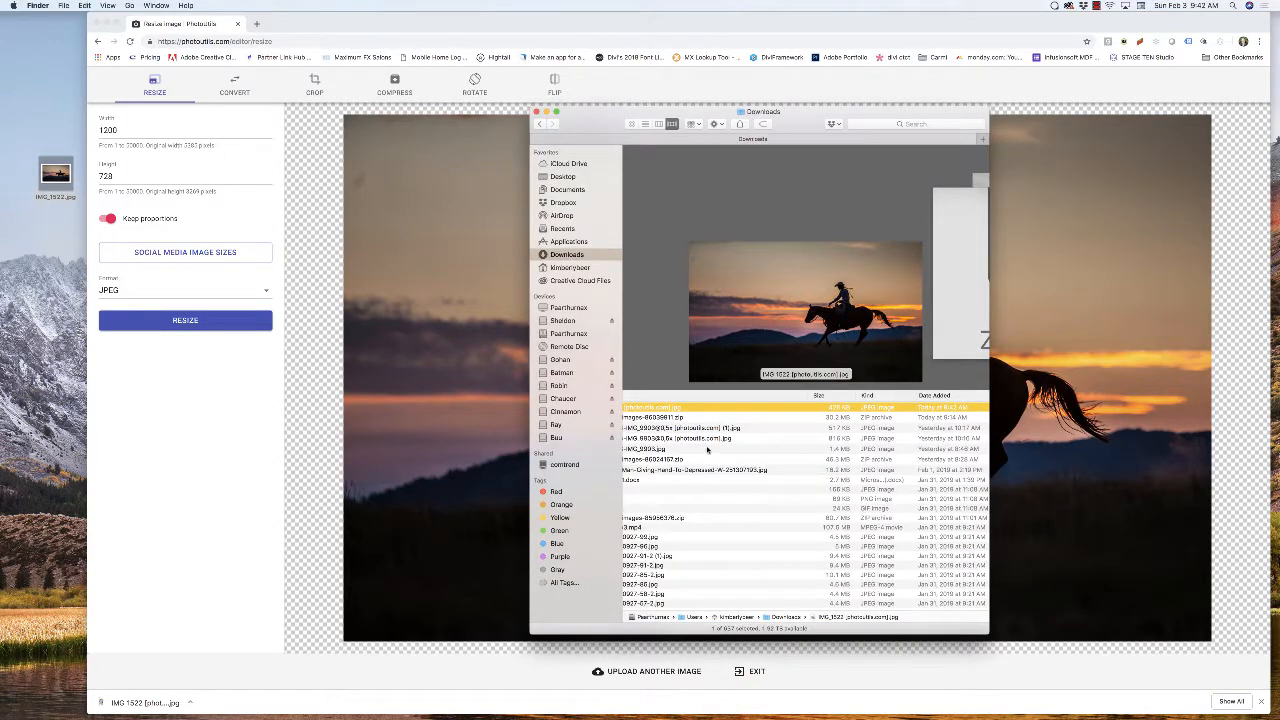
pyautogui.hscroll(-3, 707, 450)
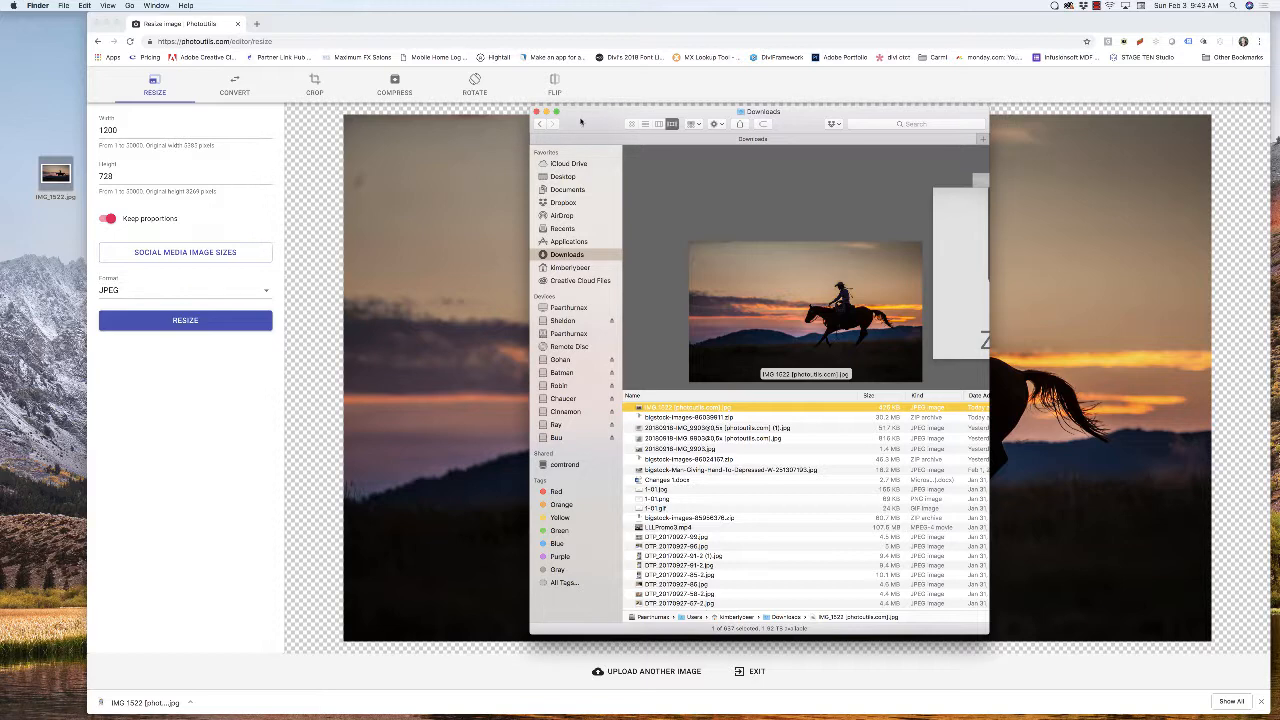
pyautogui.moveTo(584, 123); pyautogui.dragTo(1279, 142)
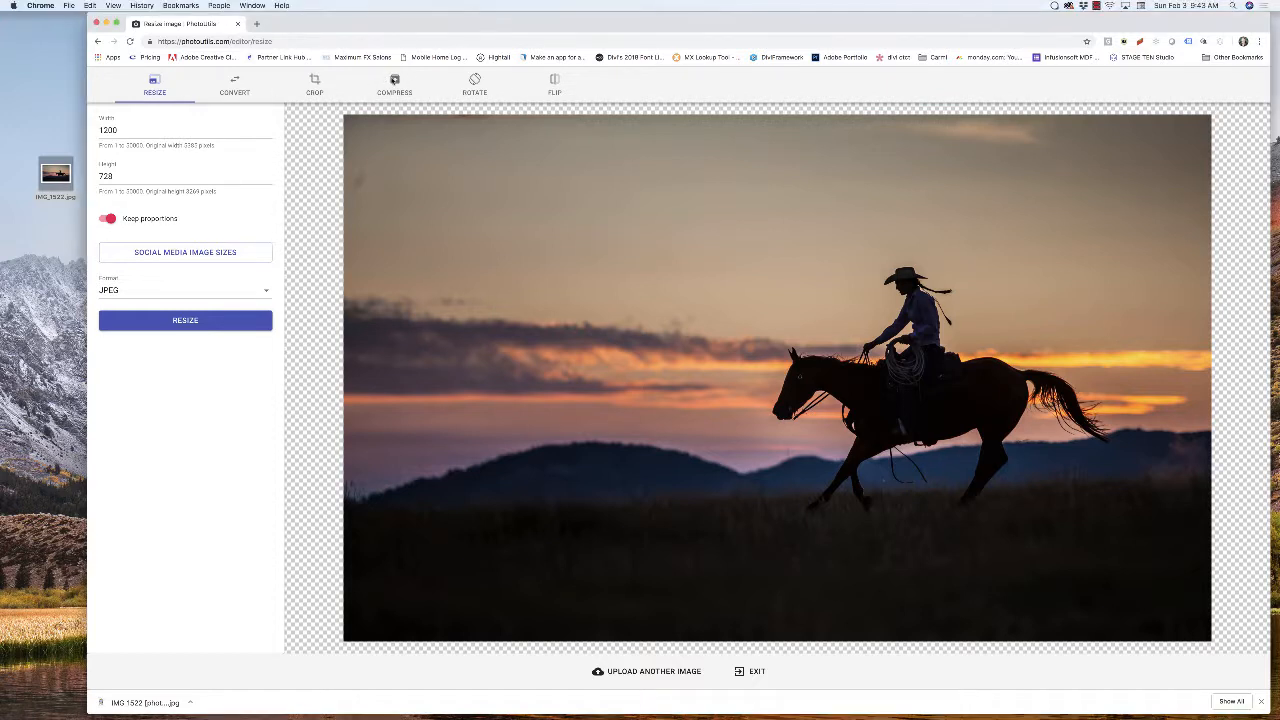
# Switch to image compression and set the file size unit to kB.
pyautogui.click(395, 82)
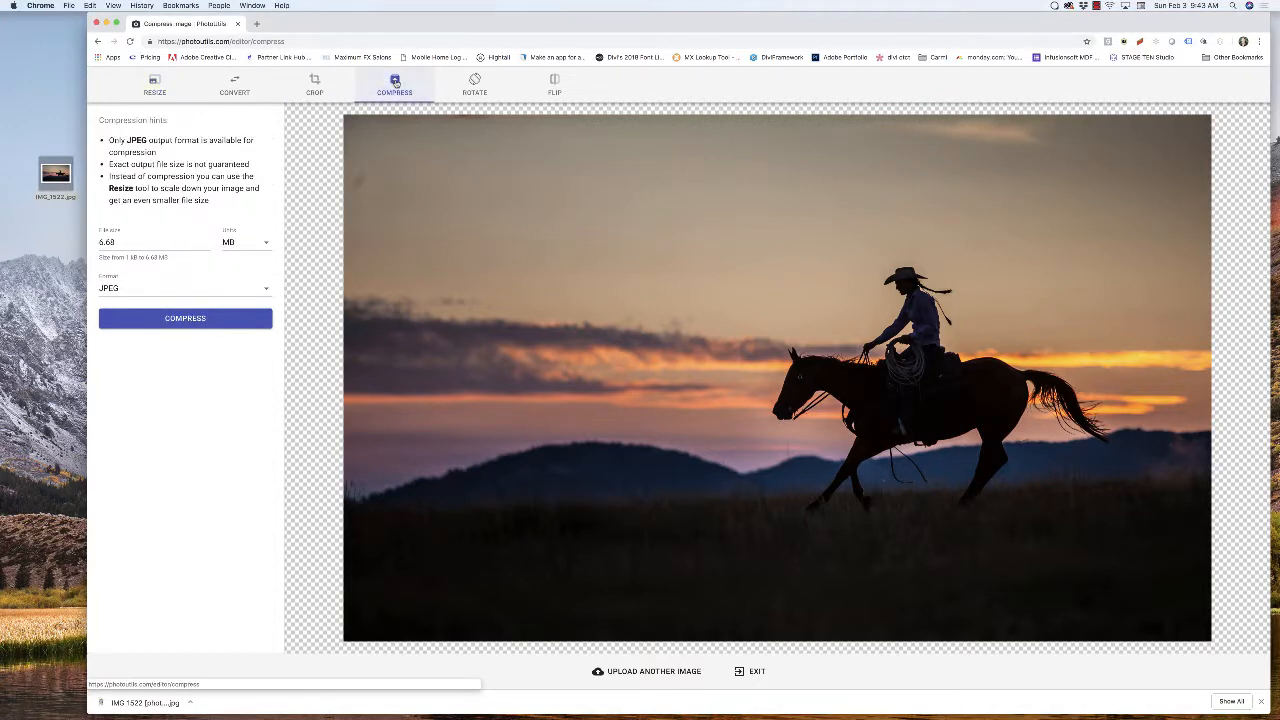
pyautogui.click(106, 242)
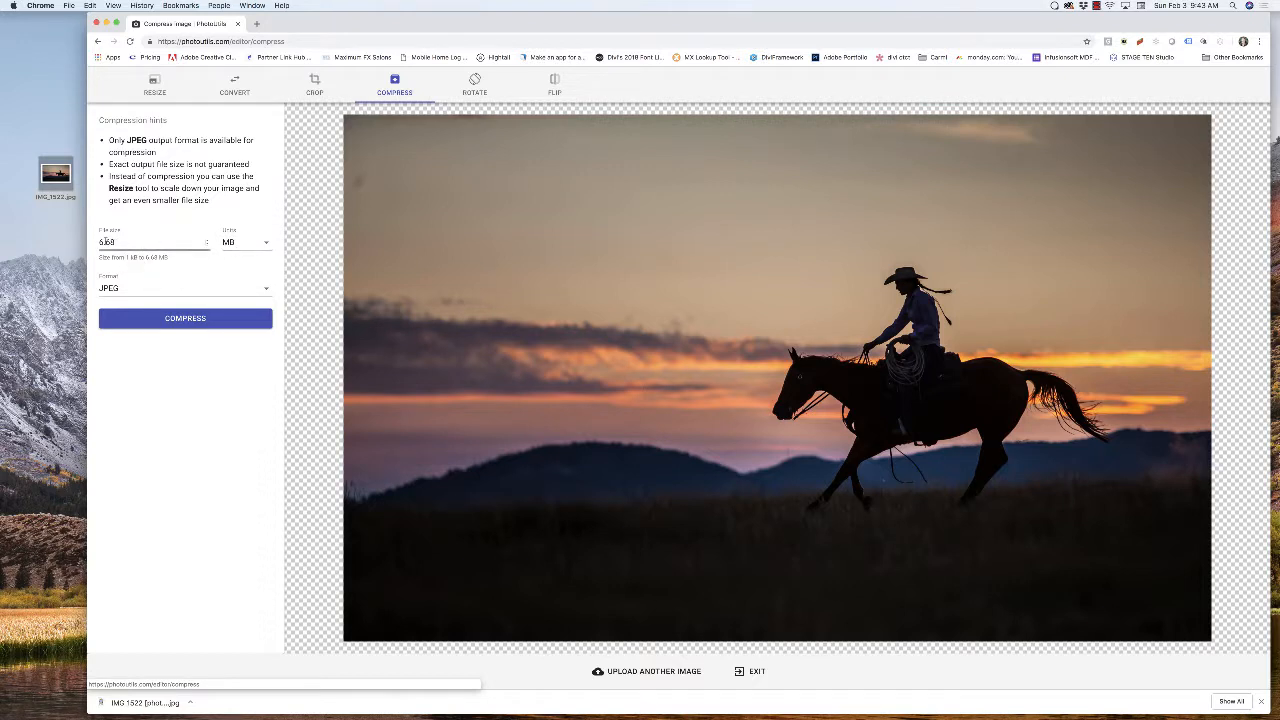
pyautogui.click(207, 245)
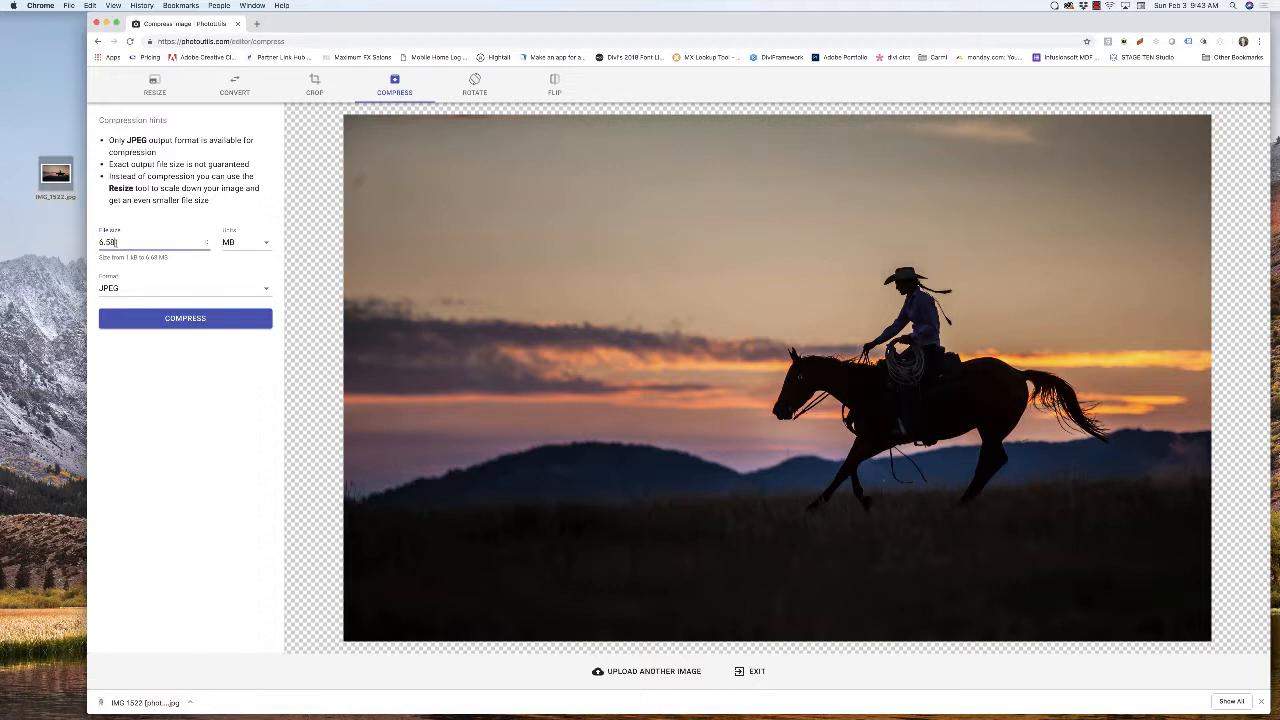
pyautogui.moveTo(116, 243); pyautogui.dragTo(72, 240)
pyautogui.click(266, 243)
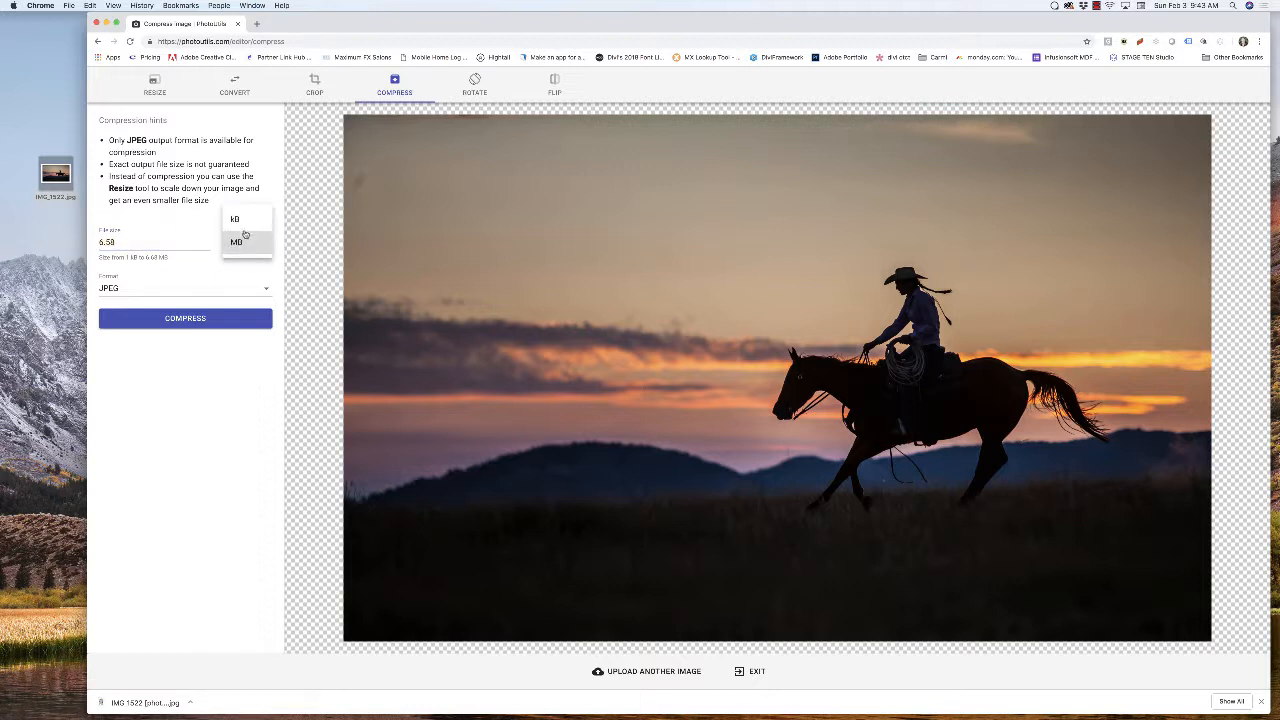
pyautogui.click(234, 222)
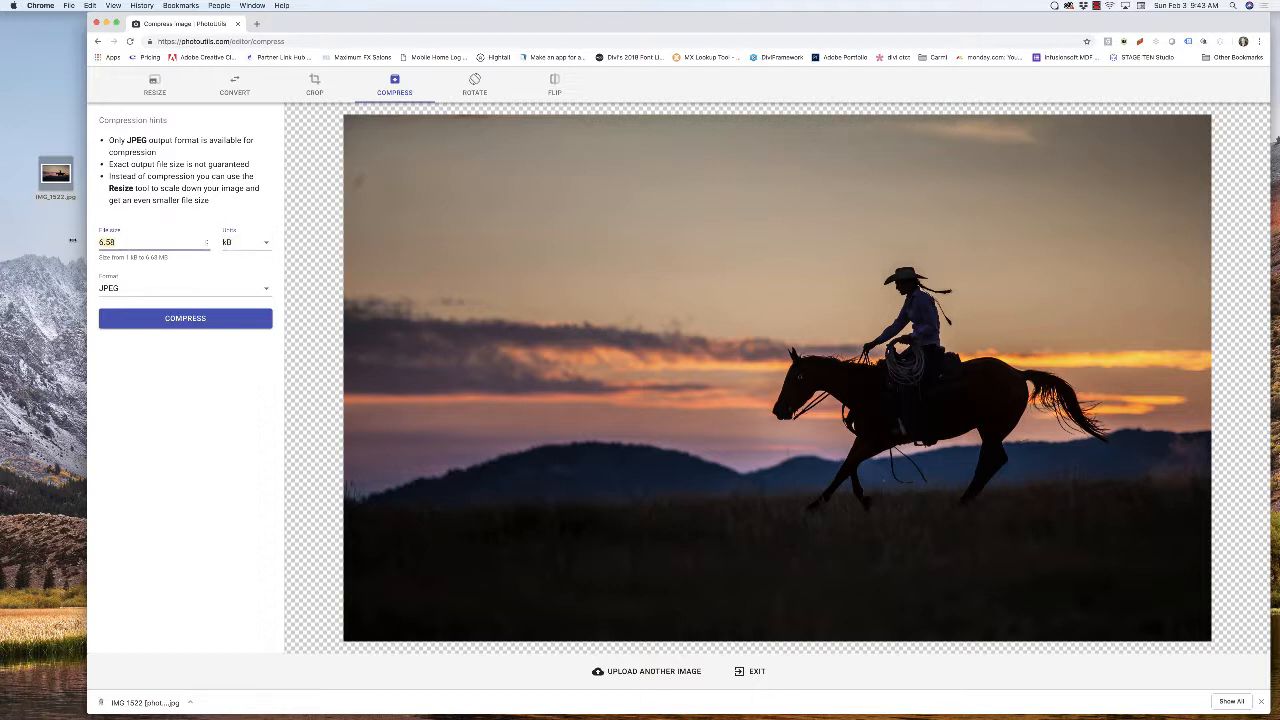
# Set the target file size to 165 kB and compress the image as JPEG.
pyautogui.write('165')
pyautogui.click(160, 372)
pyautogui.click(115, 244)
pyautogui.write('00')
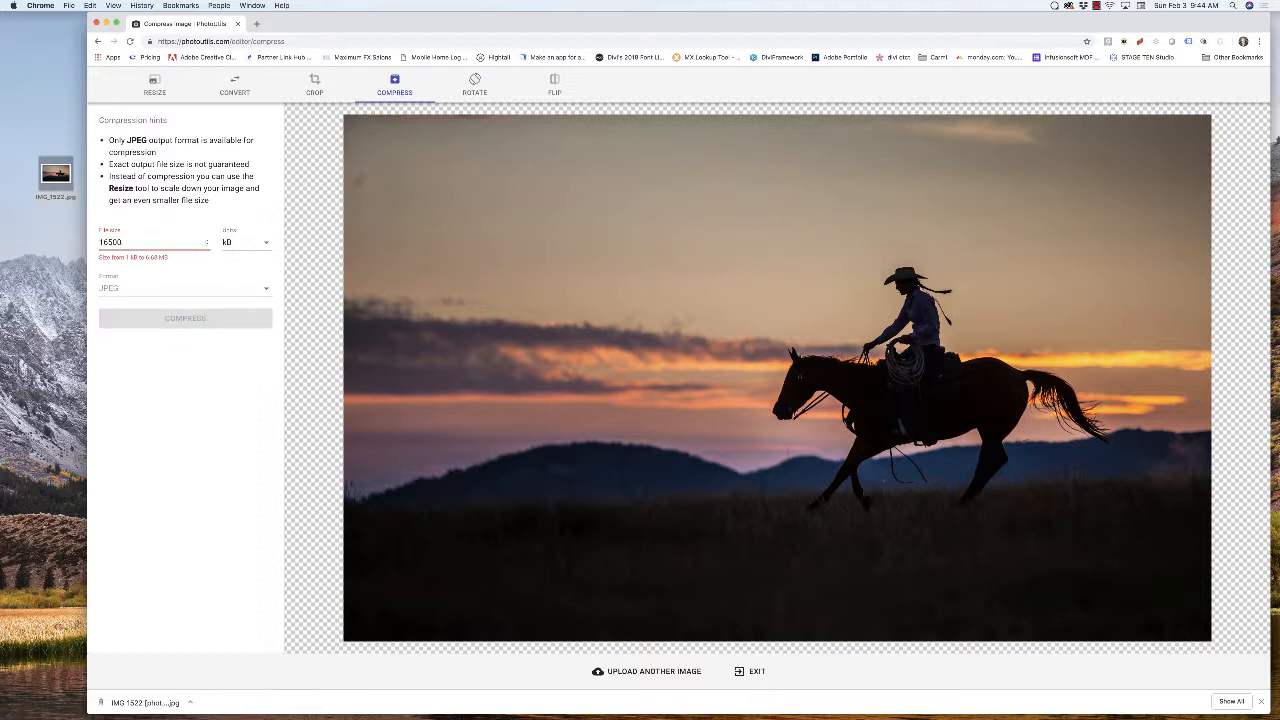
pyautogui.press('BackSpace')
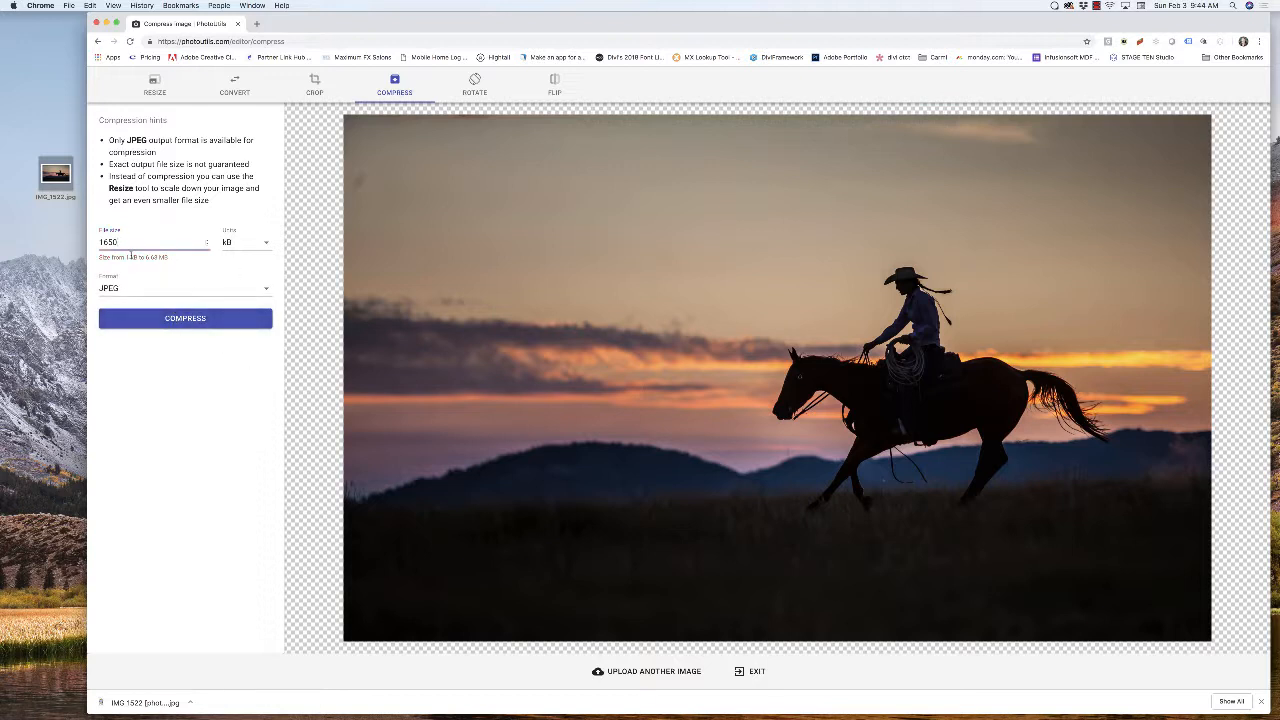
pyautogui.click(185, 320)
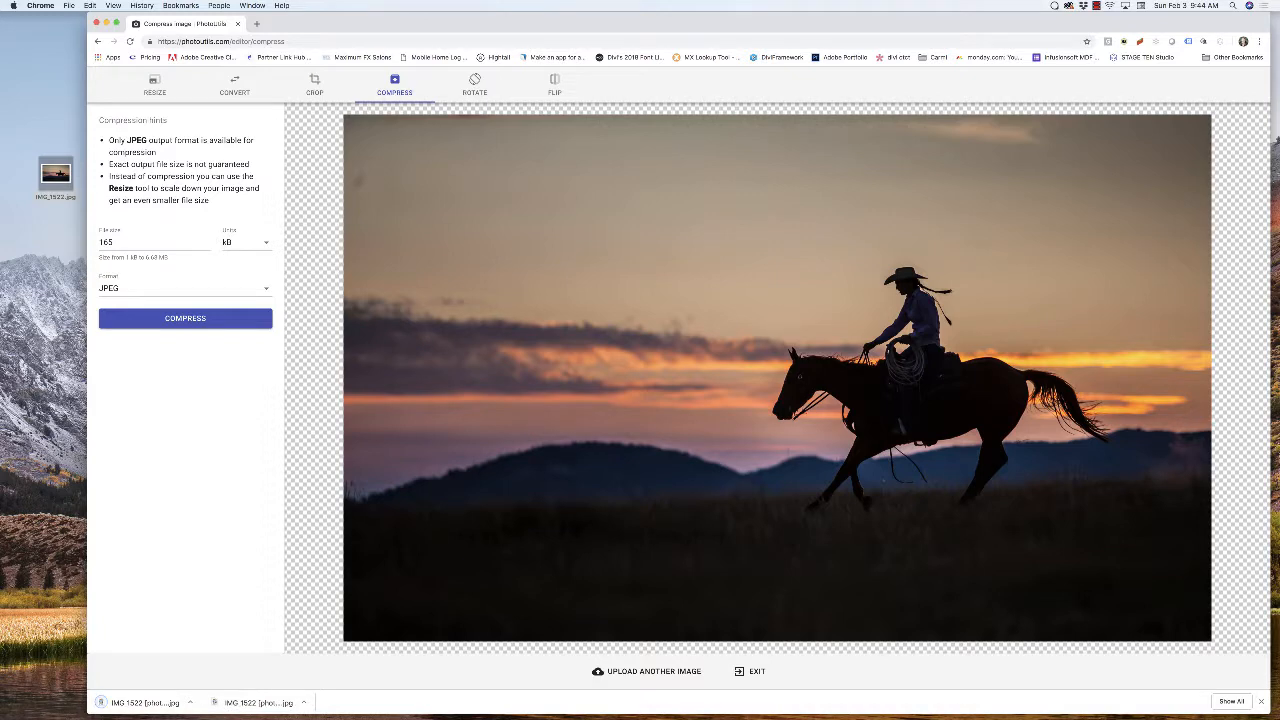
# Compare the previews of the compressed and resized copies of IMG_1522 in the Downloads folder.
pyautogui.moveTo(1279, 68); pyautogui.dragTo(490, 136)
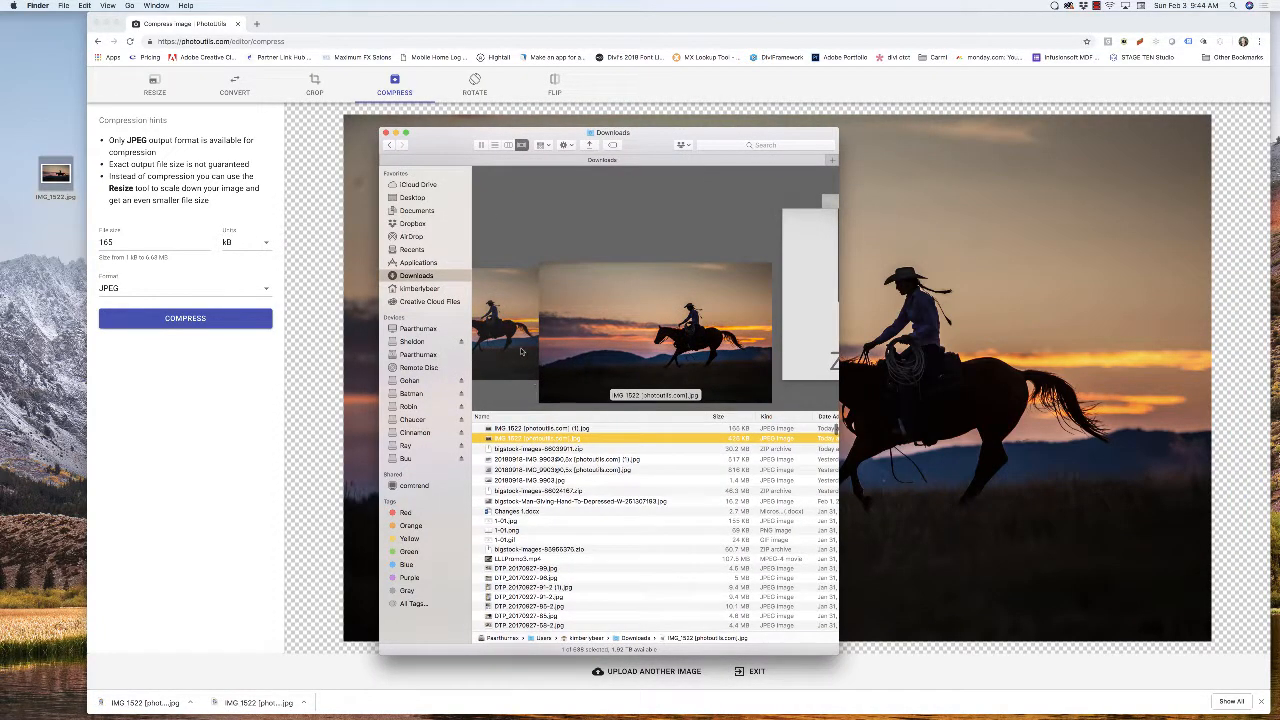
pyautogui.click(546, 428)
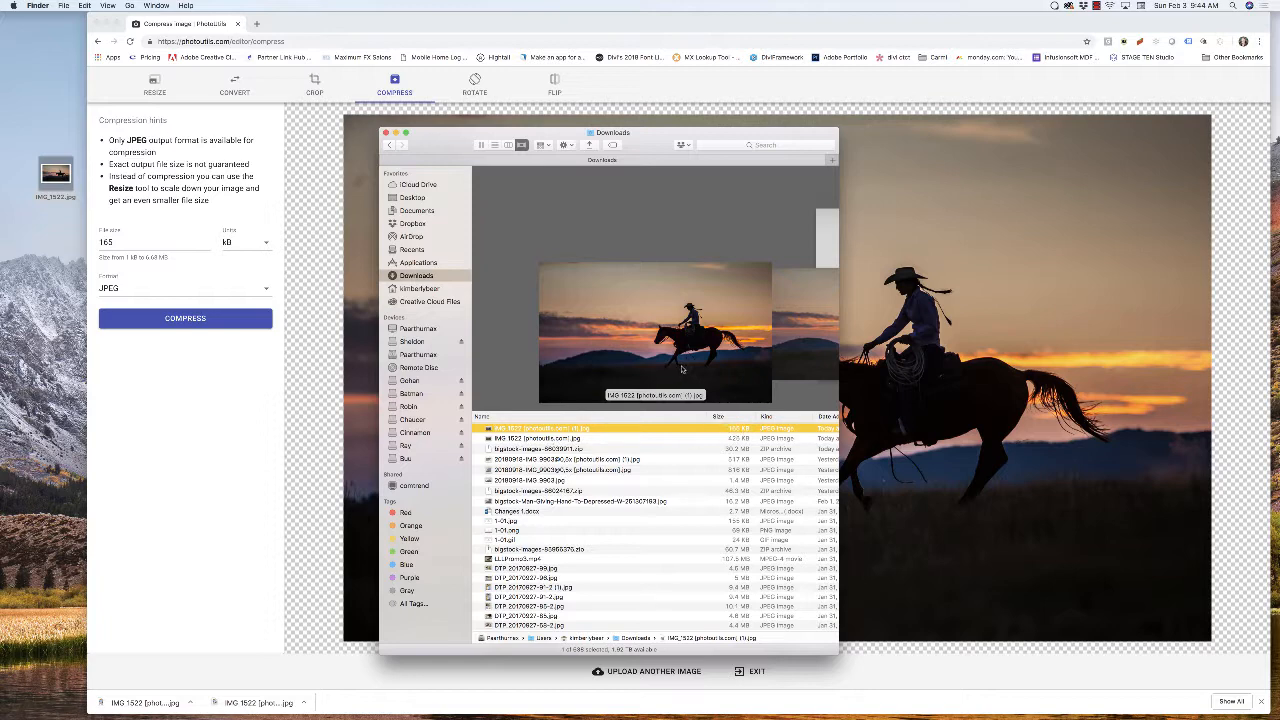
pyautogui.hscroll(2, 632, 365)
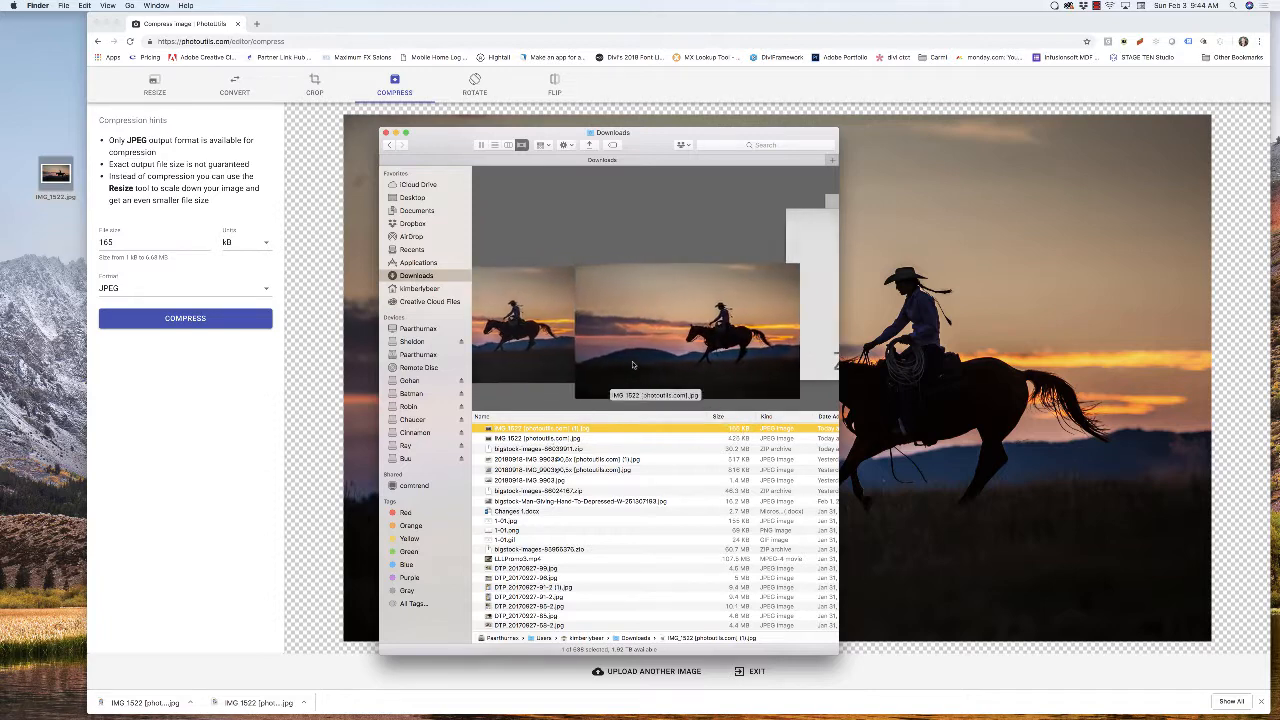
pyautogui.hscroll(-2, 632, 365)
pyautogui.hscroll(3, 632, 365)
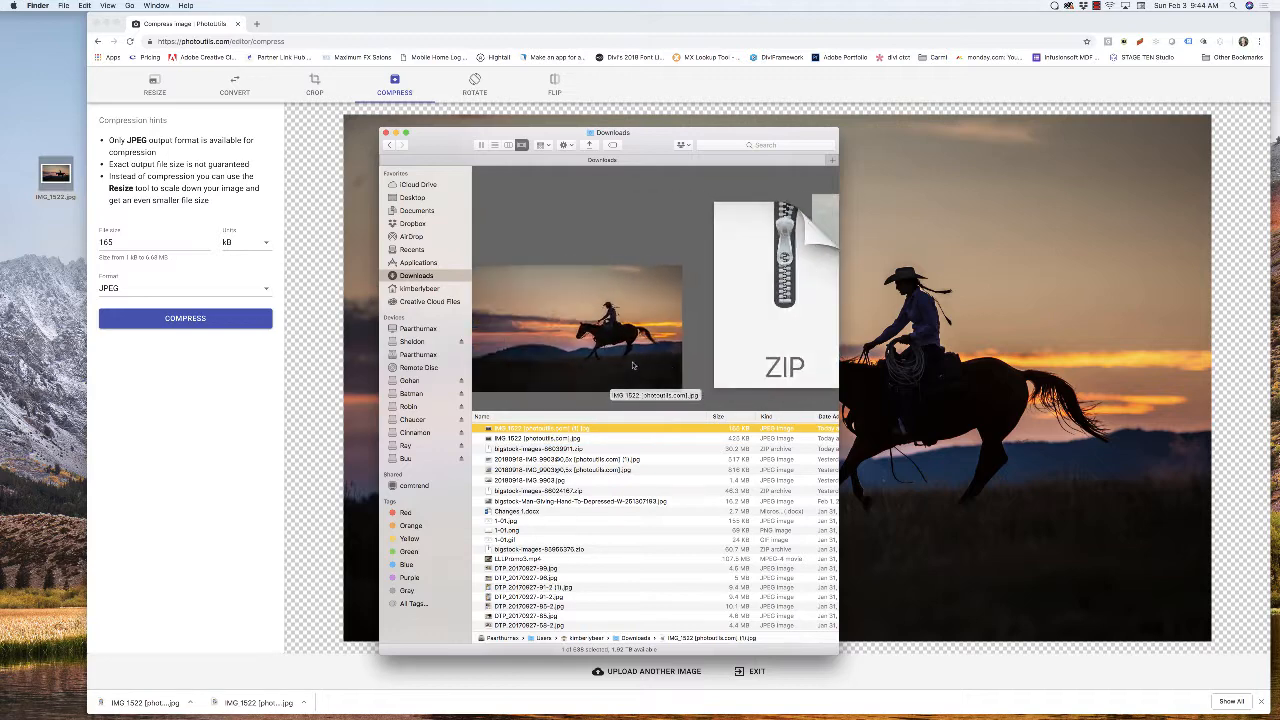
pyautogui.hscroll(-3, 632, 365)
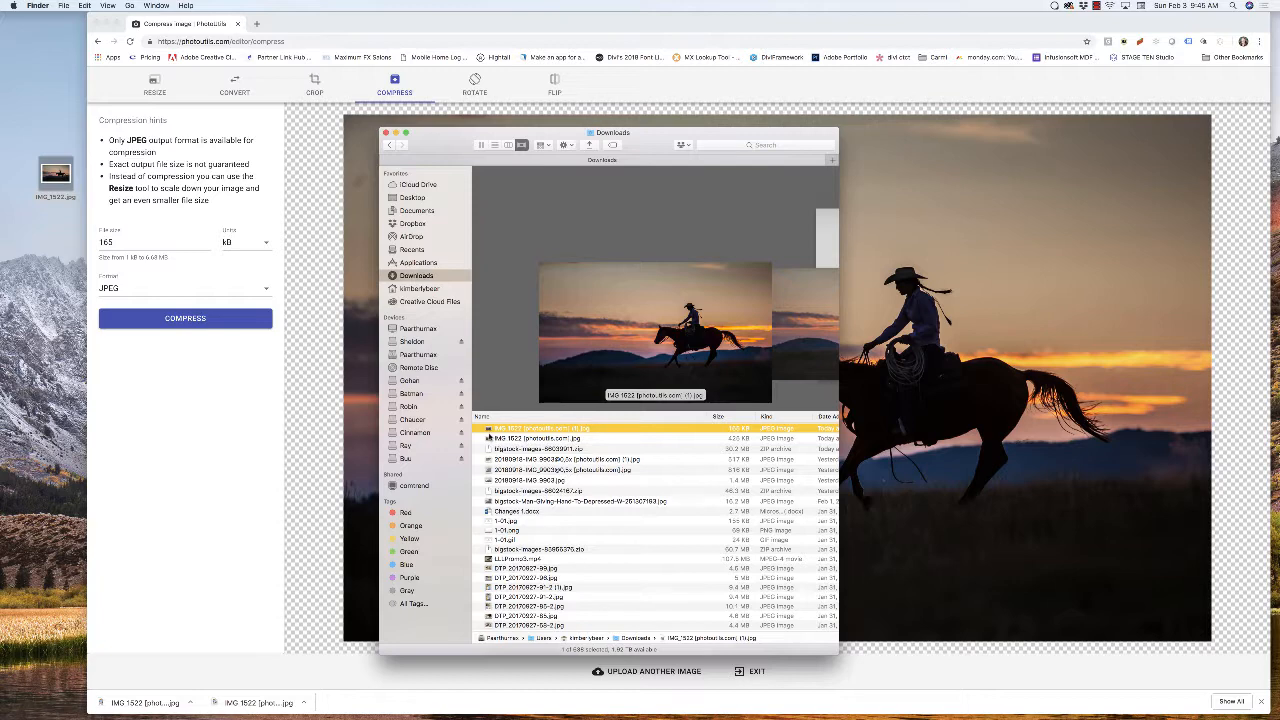
# Open both downloaded copies of IMG_1522 in Photoshop and separate them into two floating windows.
pyautogui.keyDown('shift'); pyautogui.click(492, 438); pyautogui.keyUp('shift')
pyautogui.moveTo(485, 427); pyautogui.dragTo(328, 690)
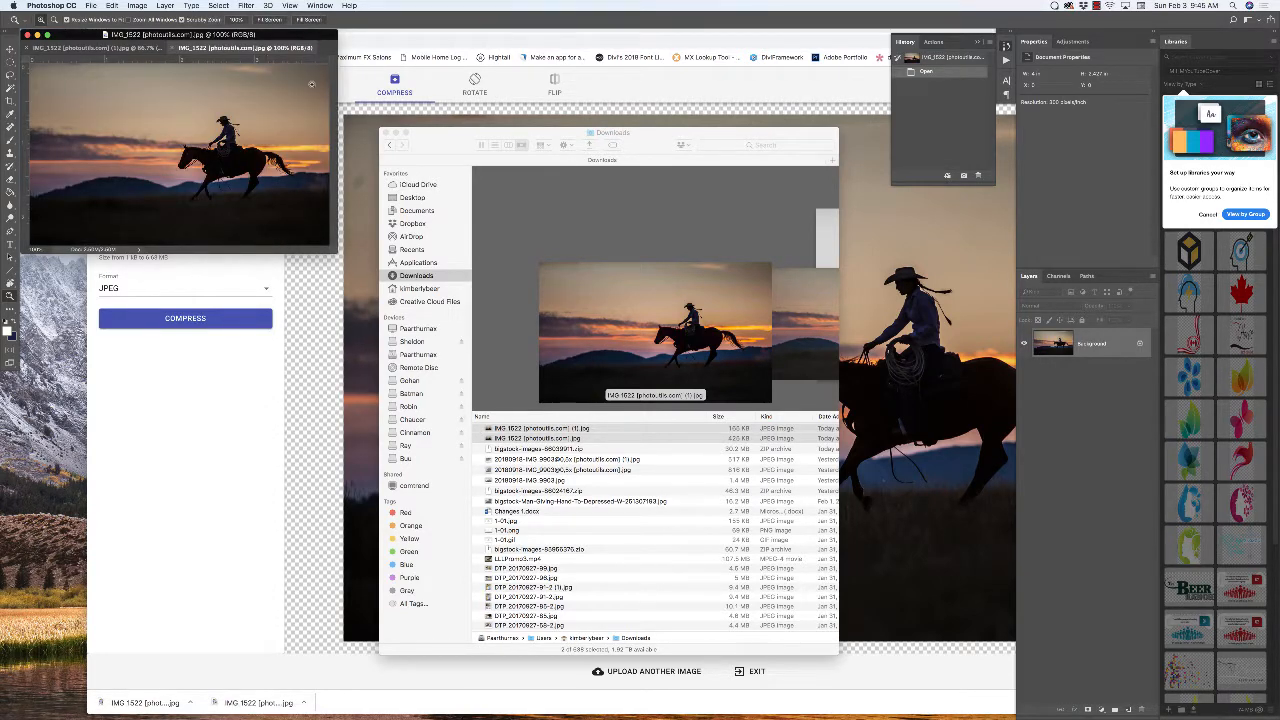
pyautogui.moveTo(226, 47); pyautogui.dragTo(683, 161)
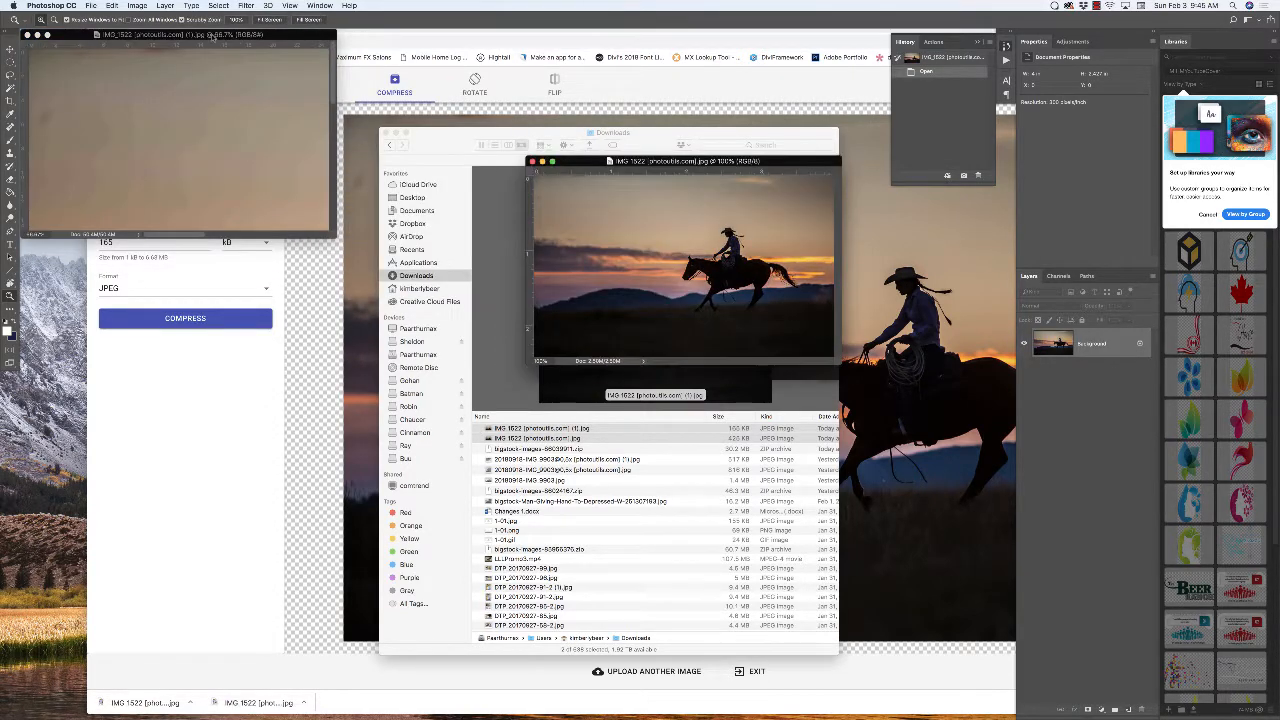
pyautogui.moveTo(218, 40); pyautogui.dragTo(346, 287)
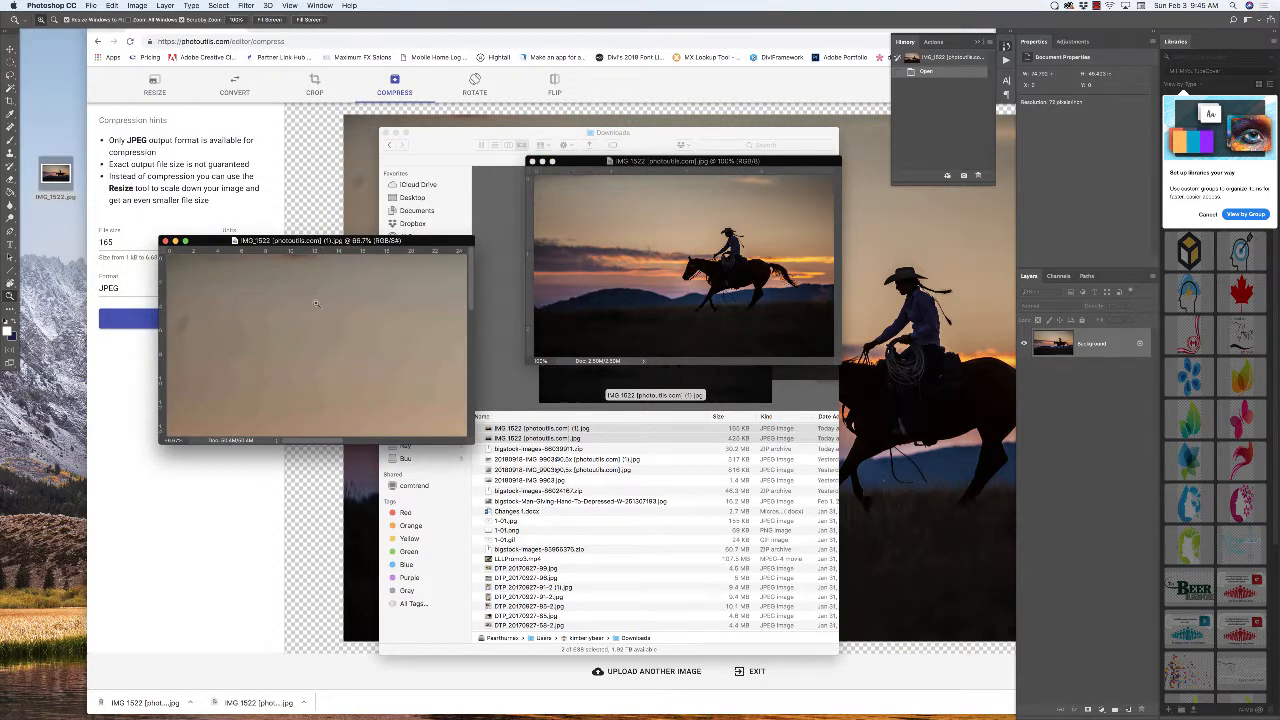
# Examine the image quality of the compressed copy, IMG_1522 [photoutils.com] (1).jpg, at 100% magnification.
pyautogui.keyDown('alt'); pyautogui.click(310, 300); pyautogui.keyUp('alt')
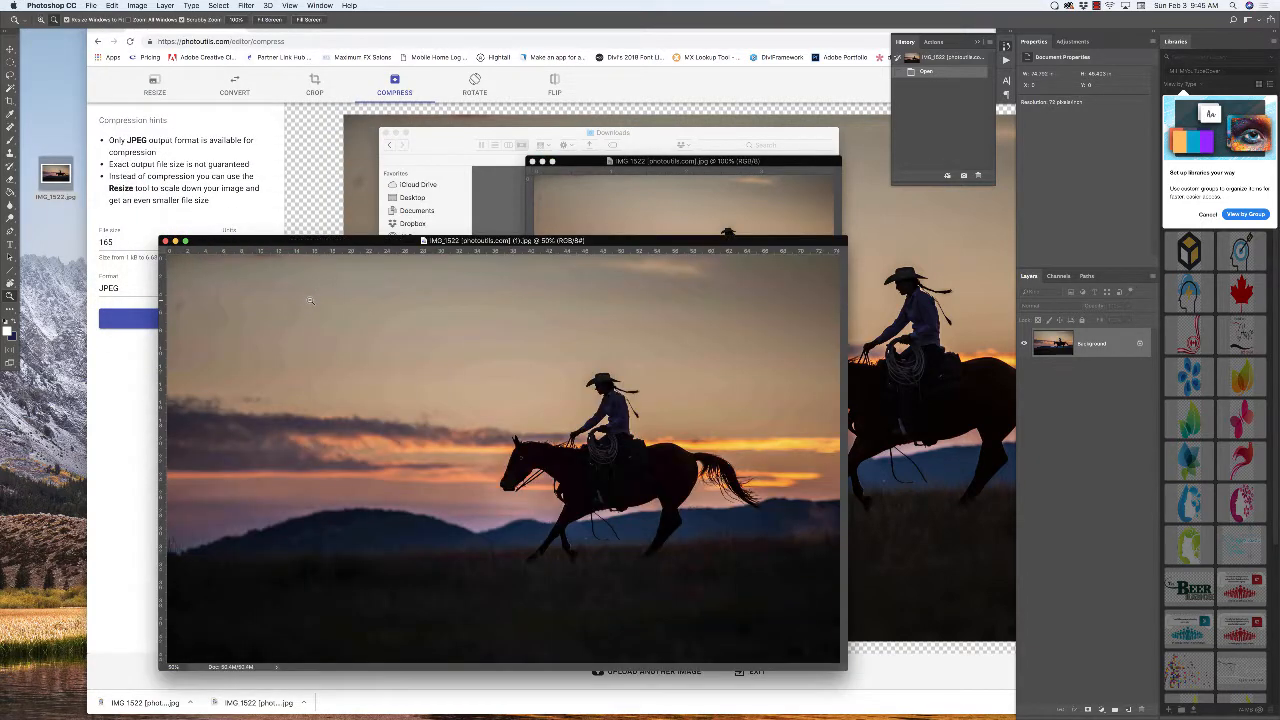
pyautogui.click(501, 347)
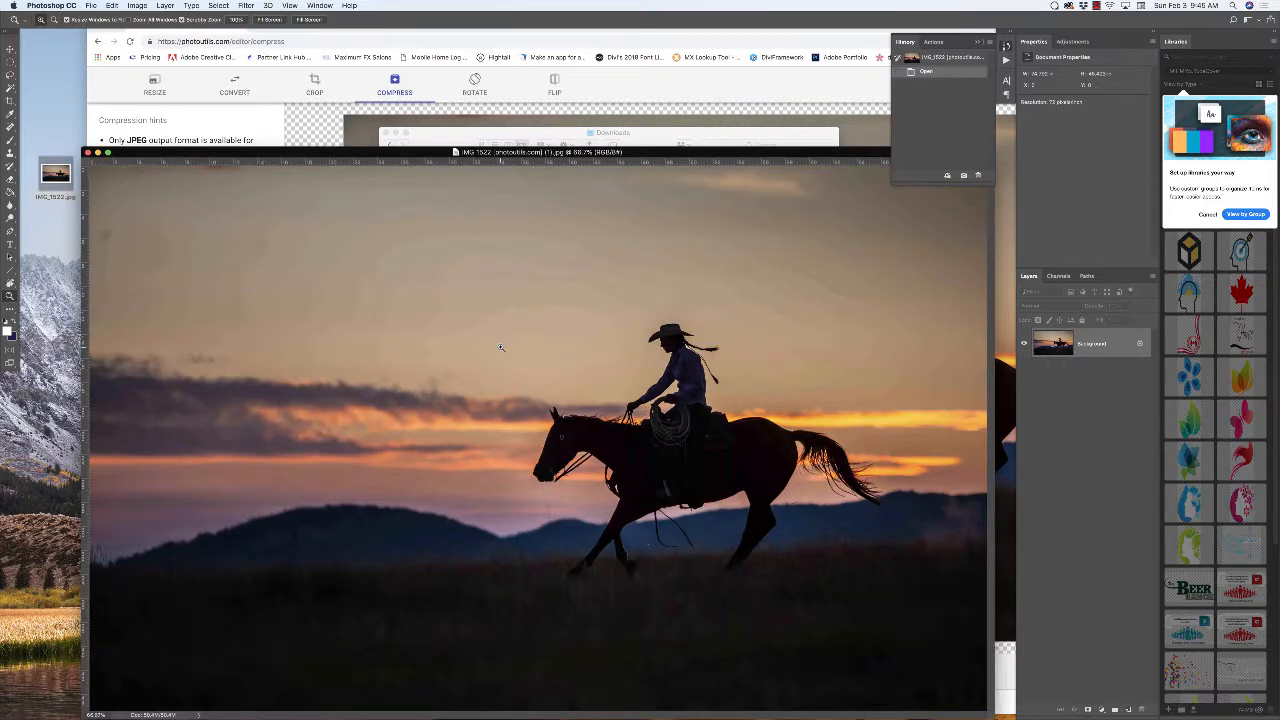
pyautogui.click(501, 347)
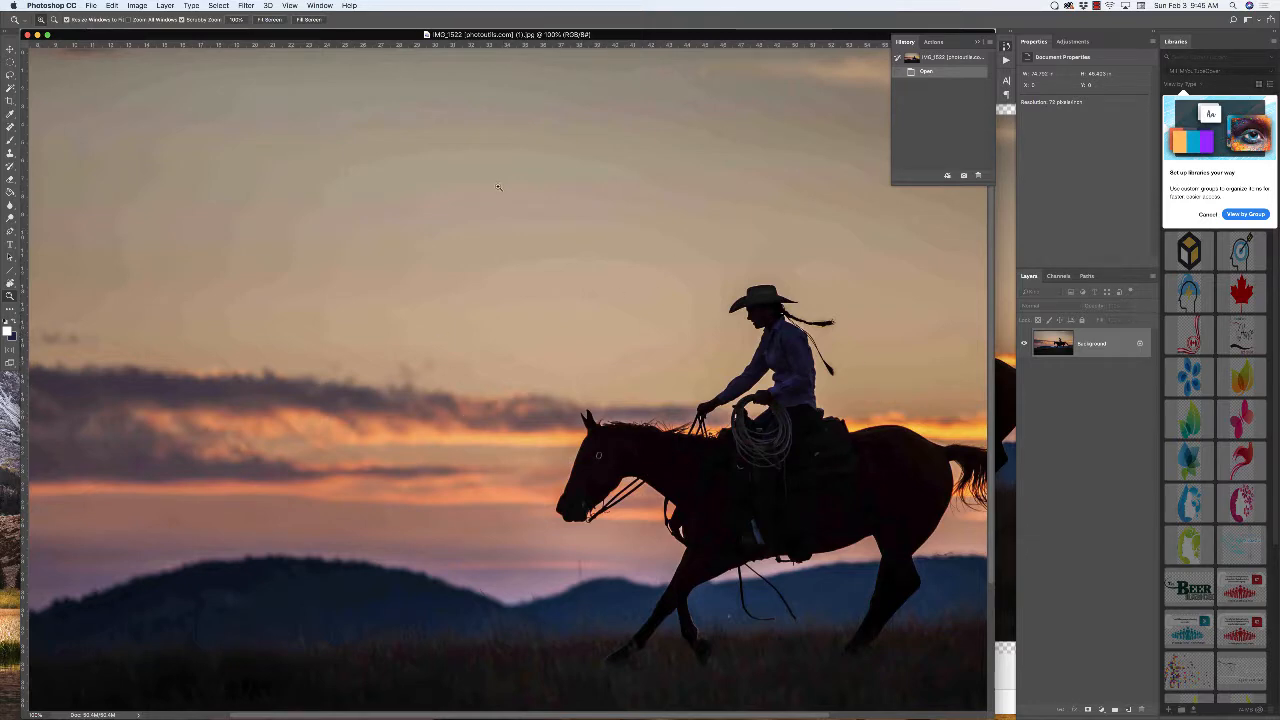
# Zoom the compressed copy, IMG_1522 [photoutils.com] (1).jpg, out to 16.7% so the resized copy's window is uncovered.
pyautogui.keyDown('alt'); pyautogui.click(492, 236); pyautogui.keyUp('alt')
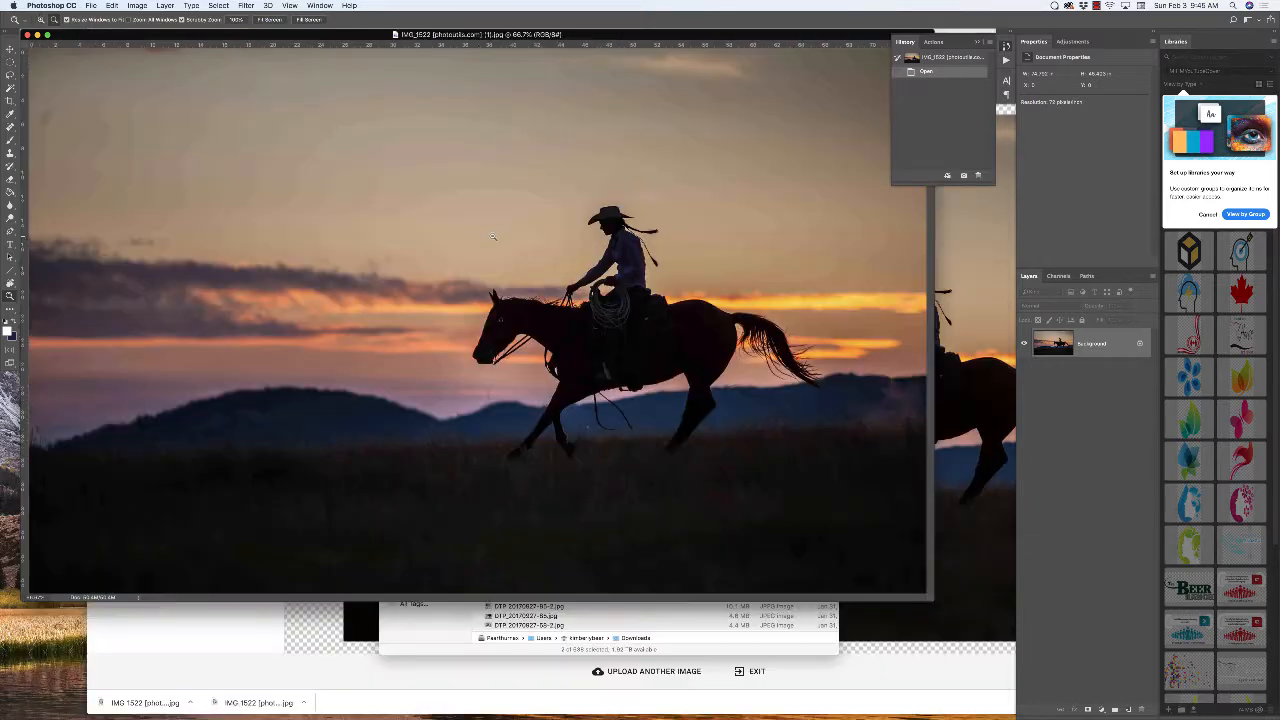
pyautogui.keyDown('alt'); pyautogui.click(473, 261); pyautogui.keyUp('alt')
pyautogui.keyDown('alt'); pyautogui.click(407, 272); pyautogui.keyUp('alt')
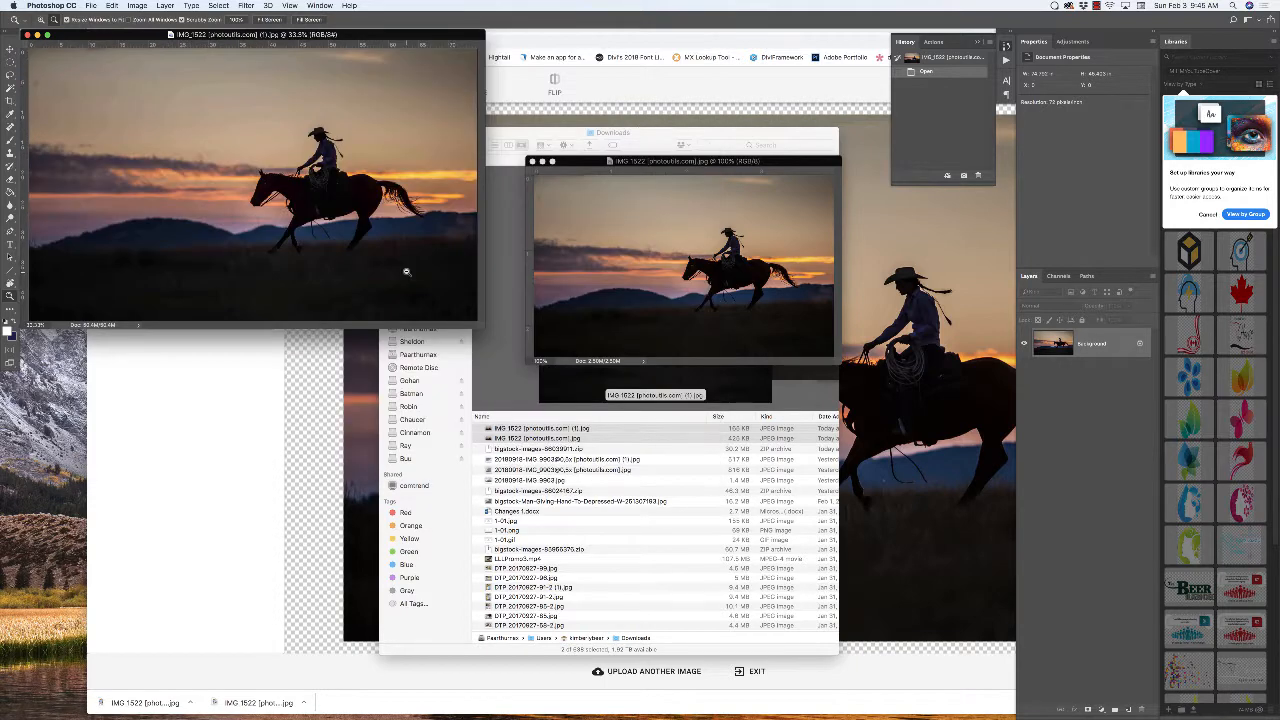
pyautogui.keyDown('alt'); pyautogui.click(250, 204); pyautogui.keyUp('alt')
pyautogui.keyDown('alt'); pyautogui.click(247, 198); pyautogui.keyUp('alt')
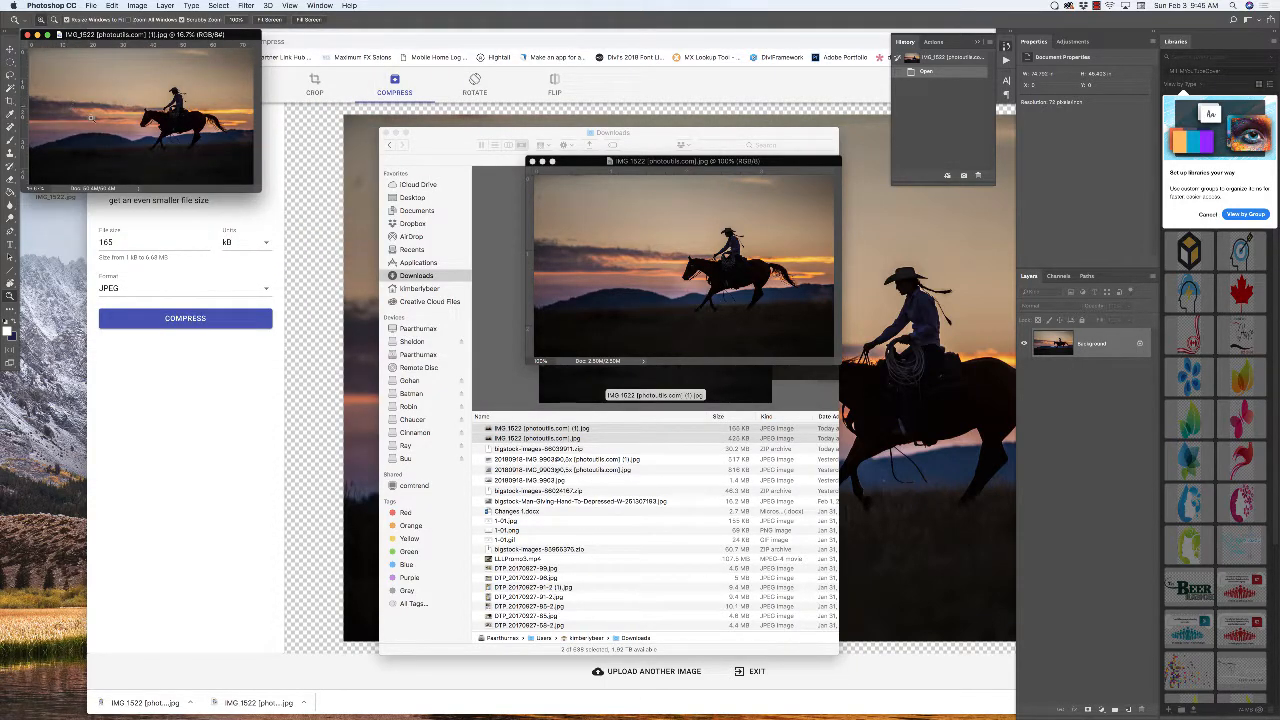
# Enlarge the window of the resized copy, IMG_1522 [photoutils.com].jpg, and examine its image quality at magnifications up to 500%.
pyautogui.moveTo(683, 160); pyautogui.dragTo(569, 143)
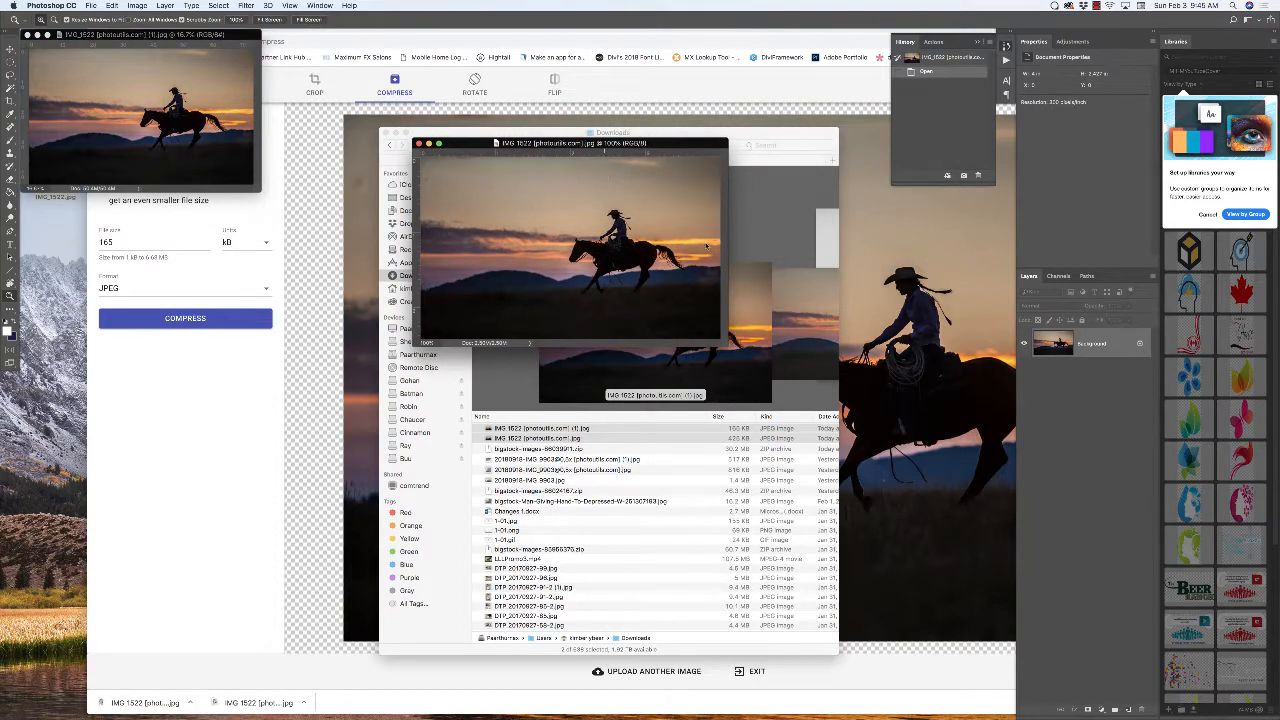
pyautogui.moveTo(722, 346); pyautogui.dragTo(965, 570)
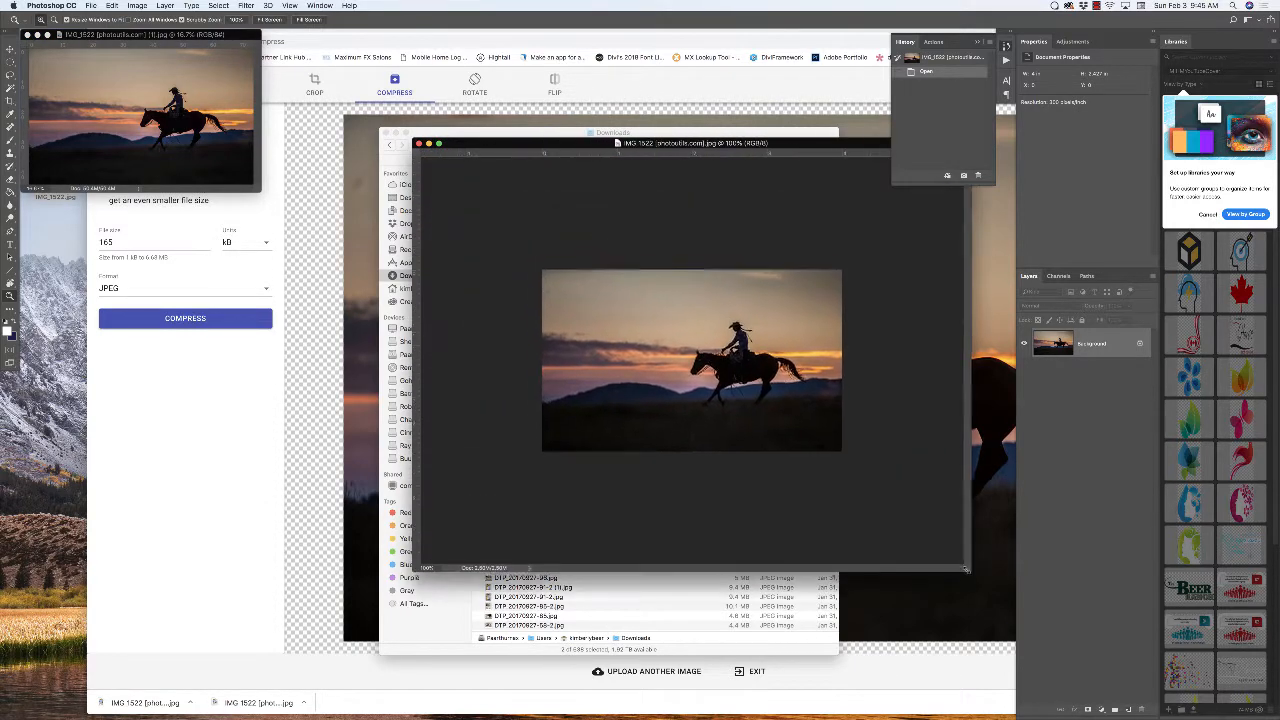
pyautogui.moveTo(697, 145); pyautogui.dragTo(607, 121)
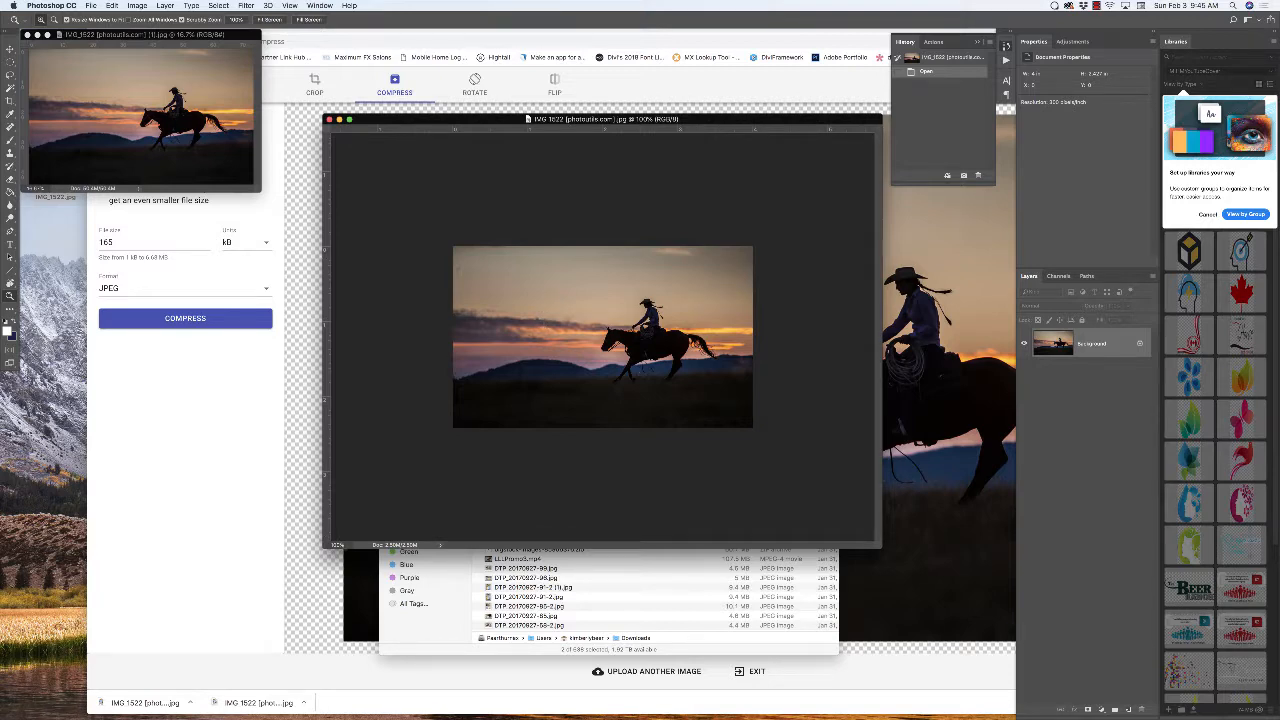
pyautogui.click(625, 360)
pyautogui.click(625, 360)
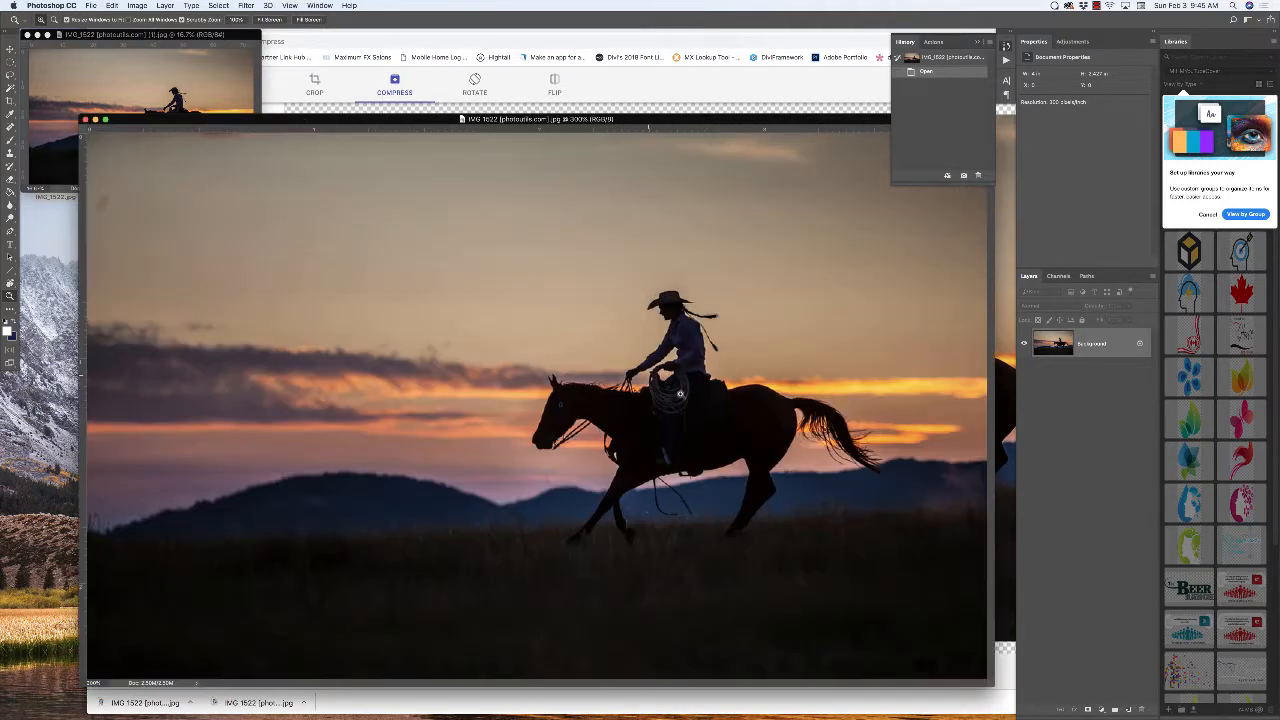
pyautogui.click(670, 348)
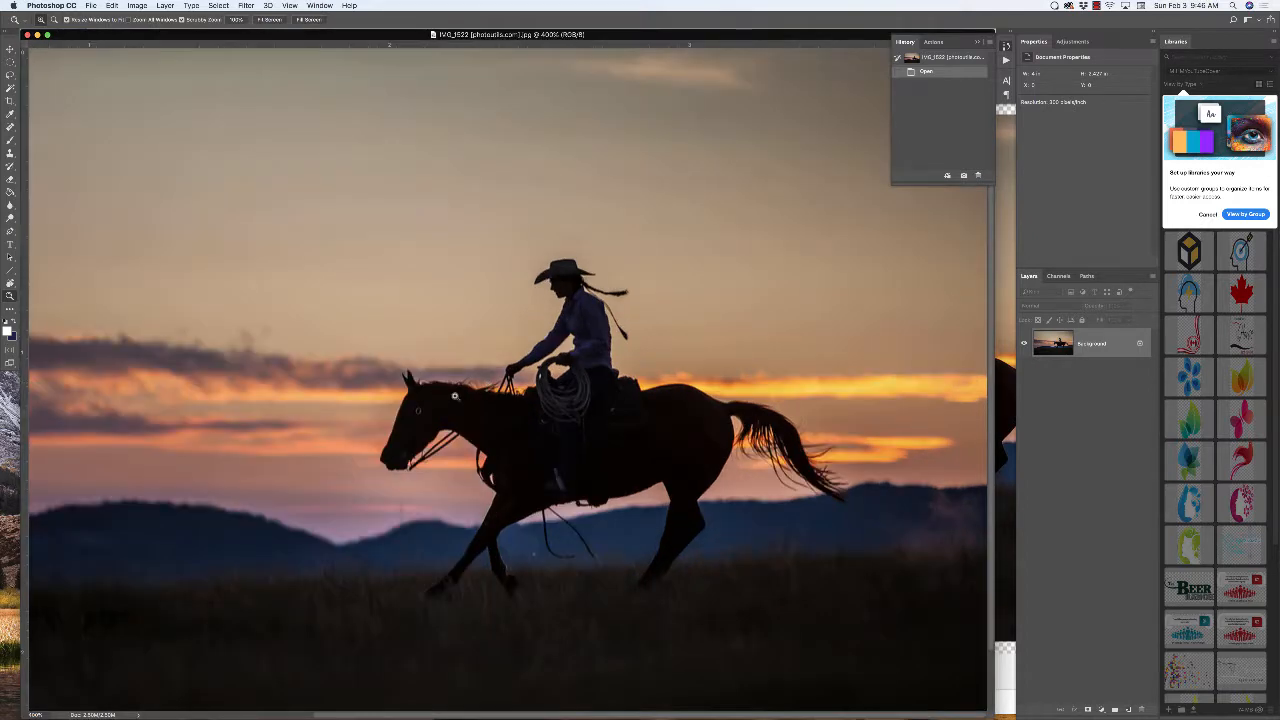
pyautogui.click(358, 318)
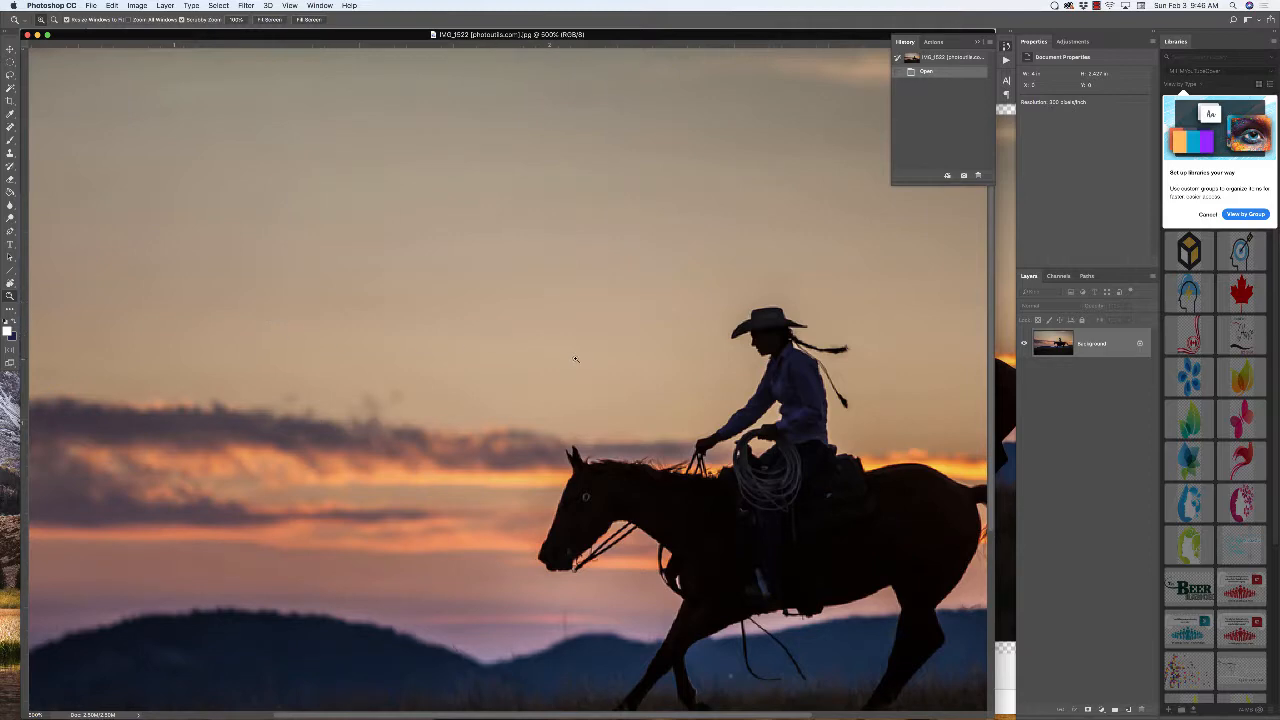
# Return the resized copy to 100% magnification and place its window beside the compressed copy's window.
pyautogui.keyDown('alt'); pyautogui.click(524, 333); pyautogui.keyUp('alt')
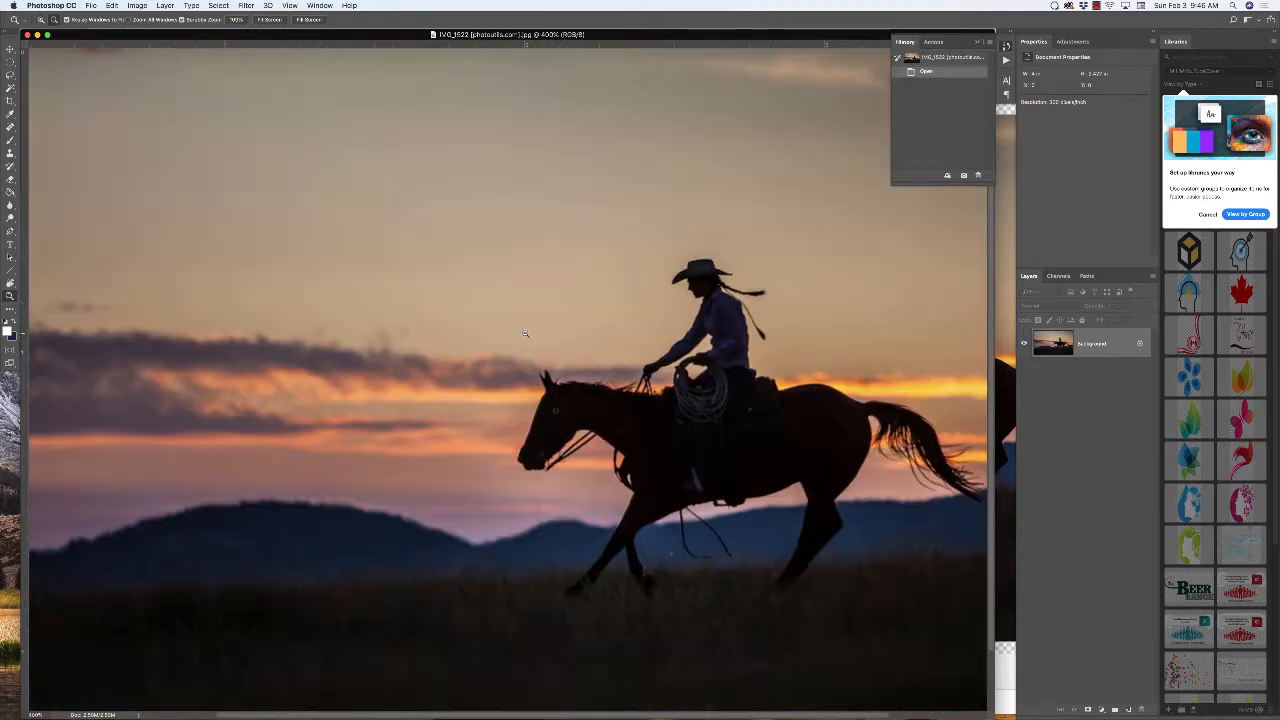
pyautogui.keyDown('alt'); pyautogui.click(524, 333); pyautogui.keyUp('alt')
pyautogui.keyDown('alt'); pyautogui.click(524, 333); pyautogui.keyUp('alt')
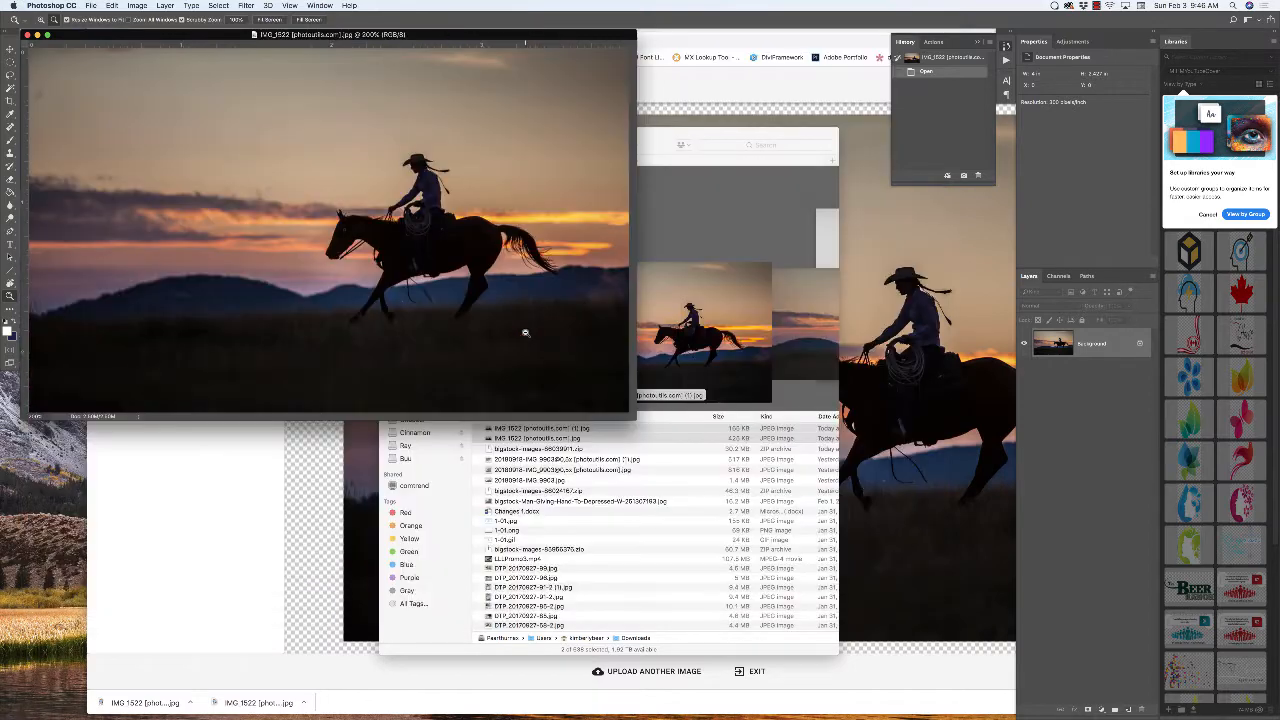
pyautogui.keyDown('alt'); pyautogui.click(524, 333); pyautogui.keyUp('alt')
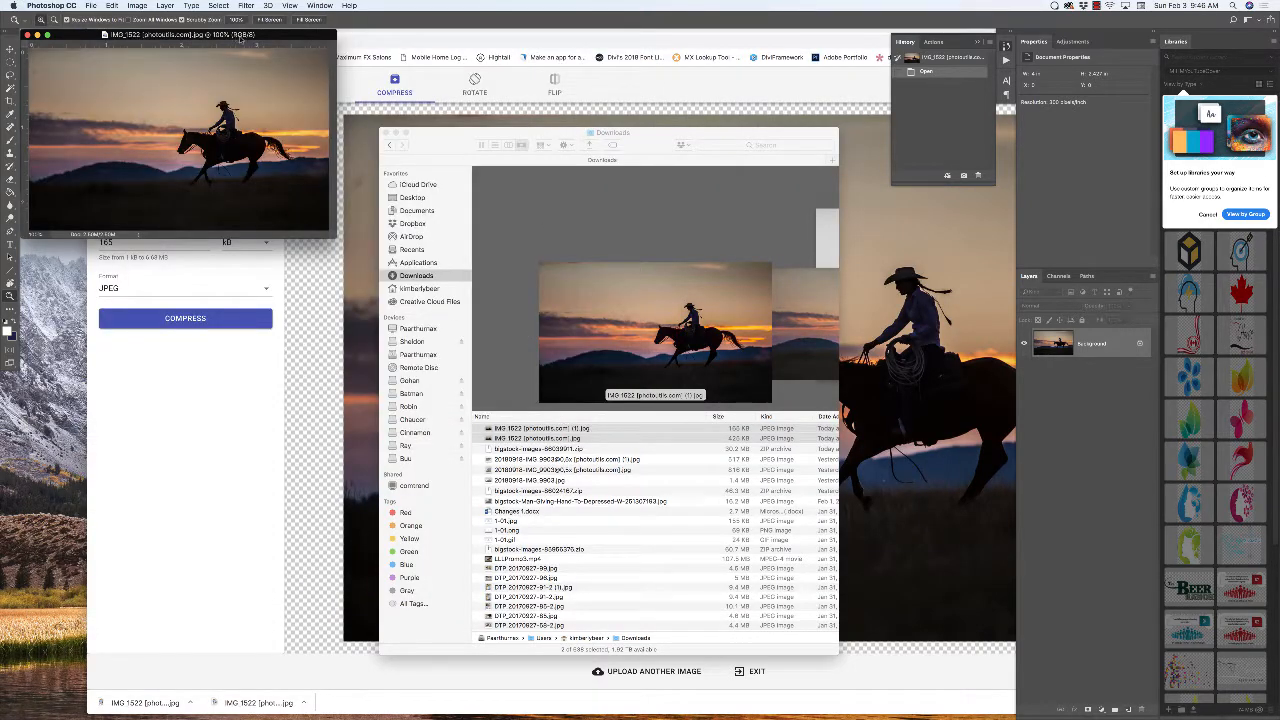
pyautogui.moveTo(240, 37); pyautogui.dragTo(647, 142)
pyautogui.moveTo(215, 37); pyautogui.dragTo(355, 171)
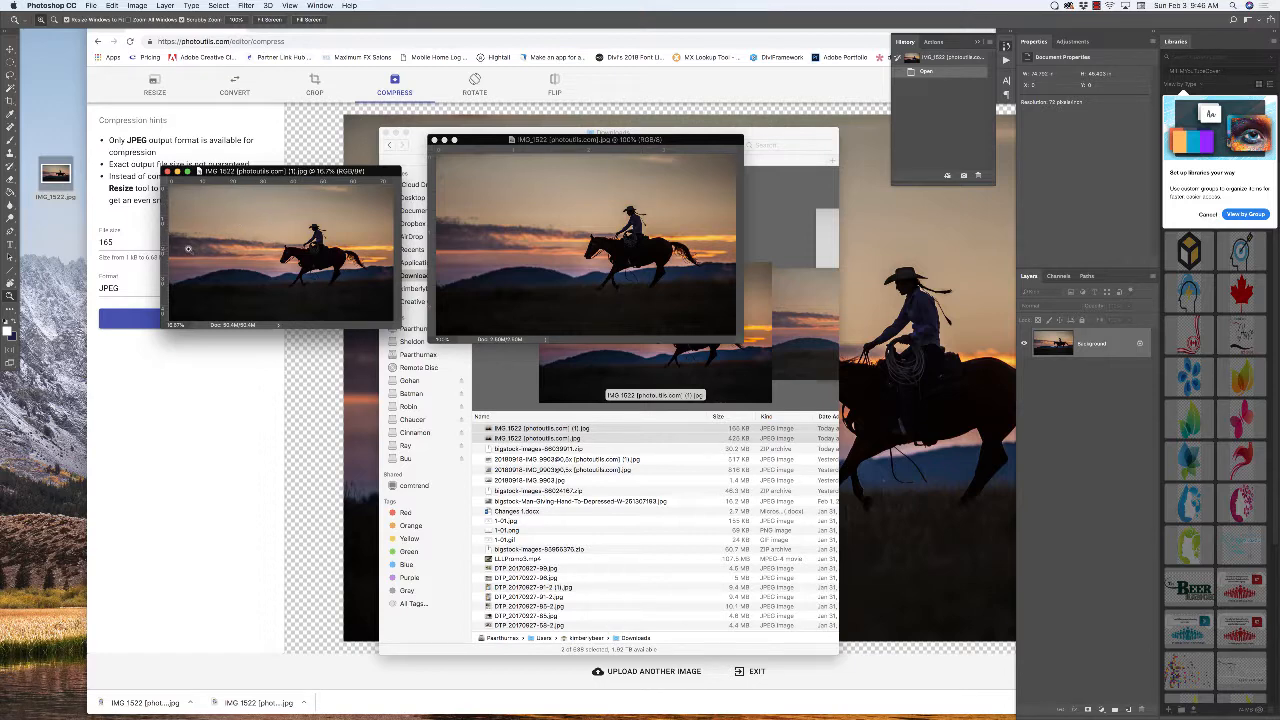
# Switch to PhotoUtils in Chrome, set the target file size to 250 kB and compress the image as JPEG.
pyautogui.click(238, 455)
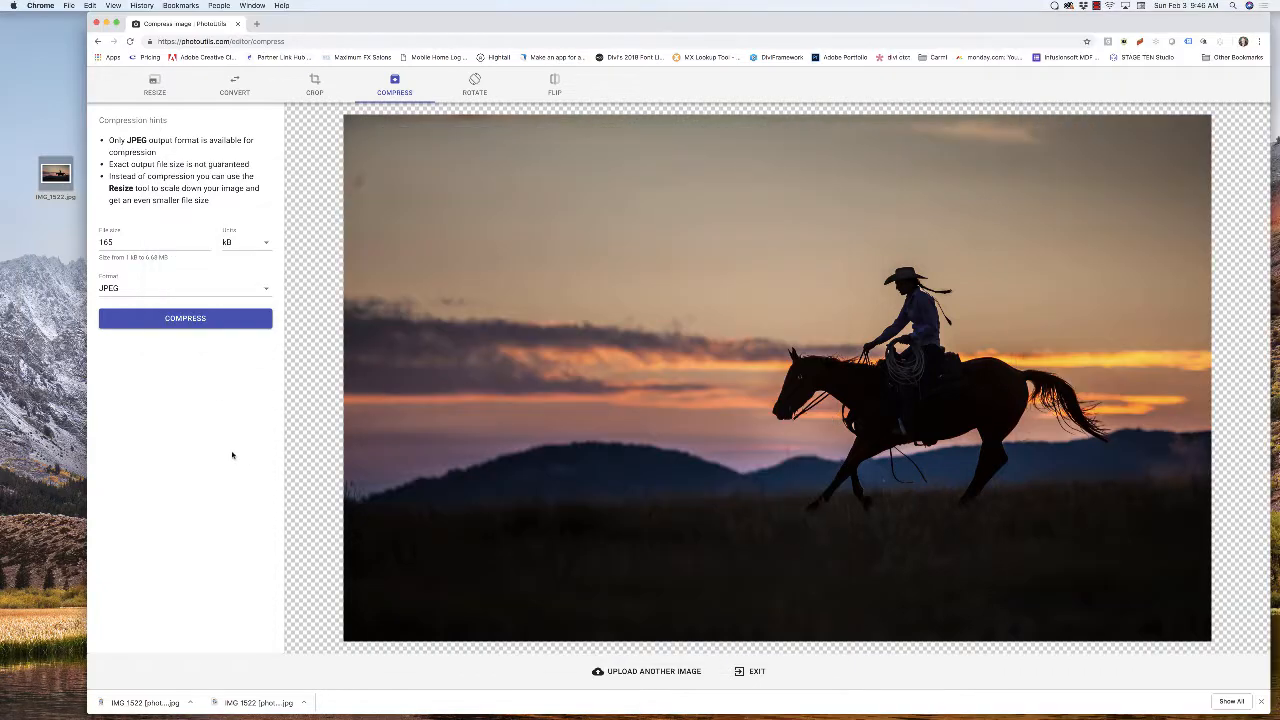
pyautogui.click(113, 242)
pyautogui.moveTo(113, 242); pyautogui.dragTo(88, 242)
pyautogui.write('250')
pyautogui.click(188, 318)
# Find the new copy, IMG_1522 [photoutils.com] (2).jpg, in Finder's Downloads folder and open it in Photoshop.
pyautogui.click(242, 5)
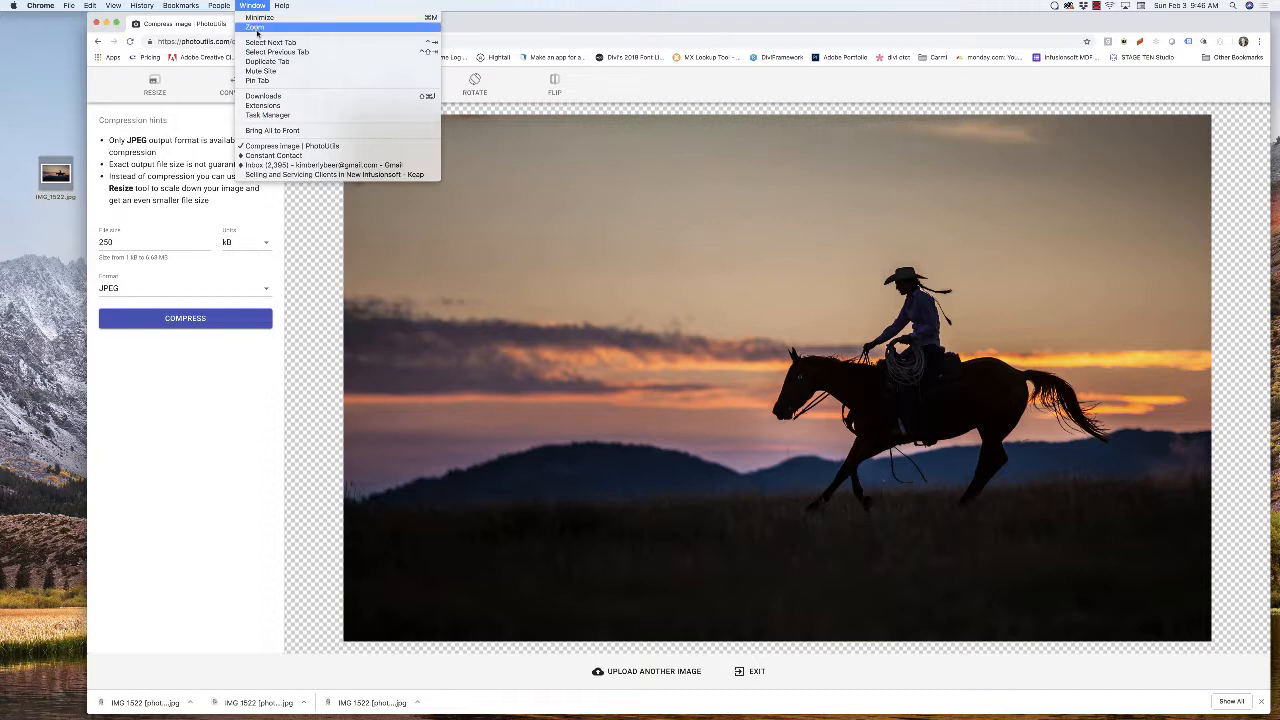
pyautogui.click(230, 11)
pyautogui.click(160, 5)
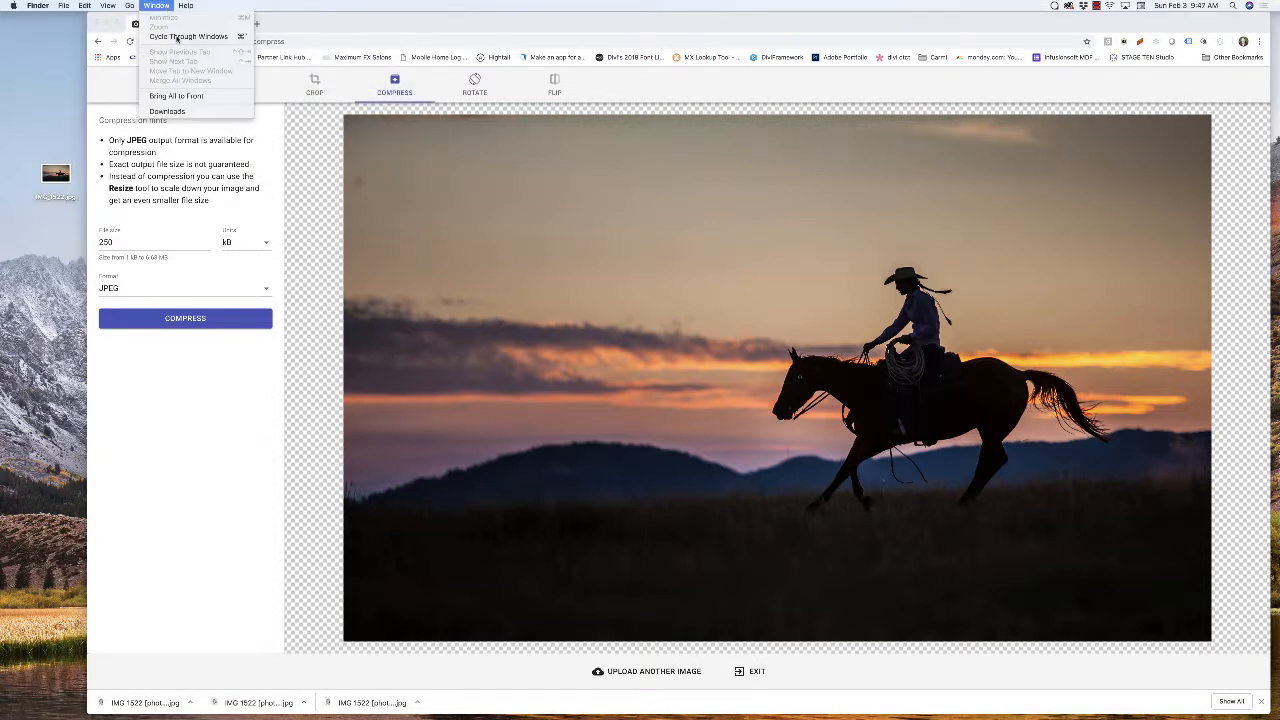
pyautogui.click(175, 112)
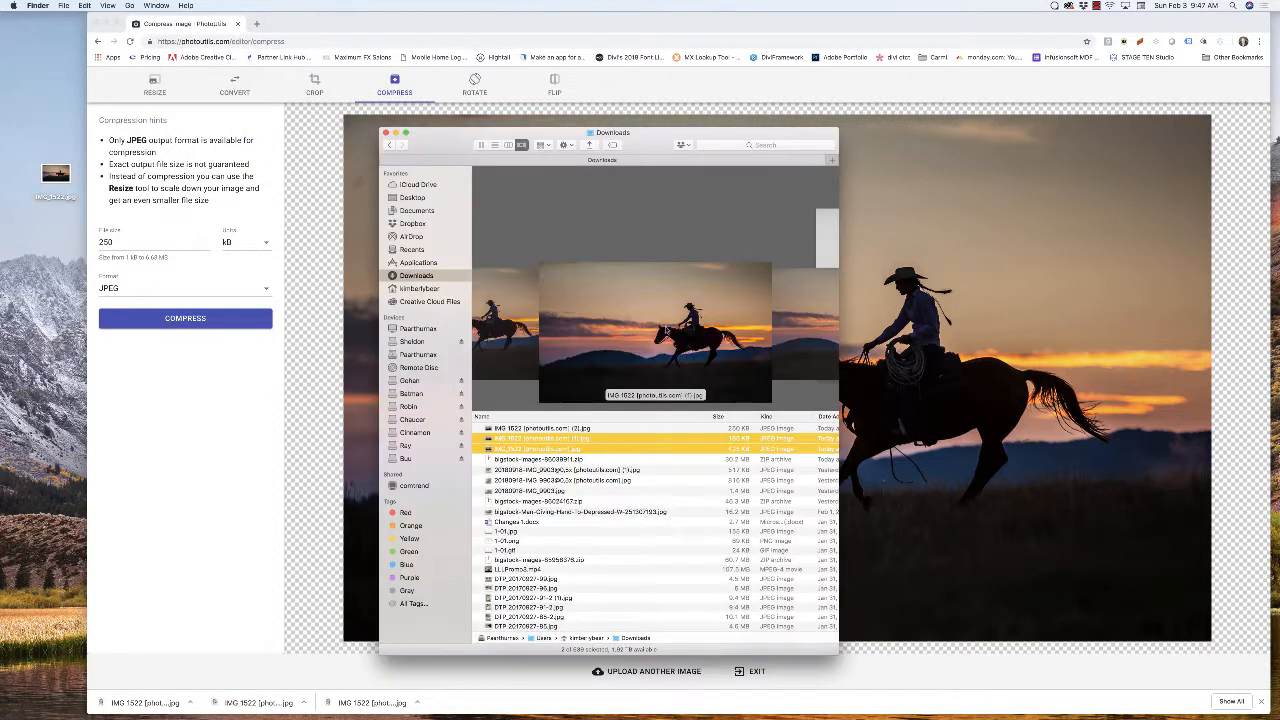
pyautogui.hscroll(-2, 597, 337)
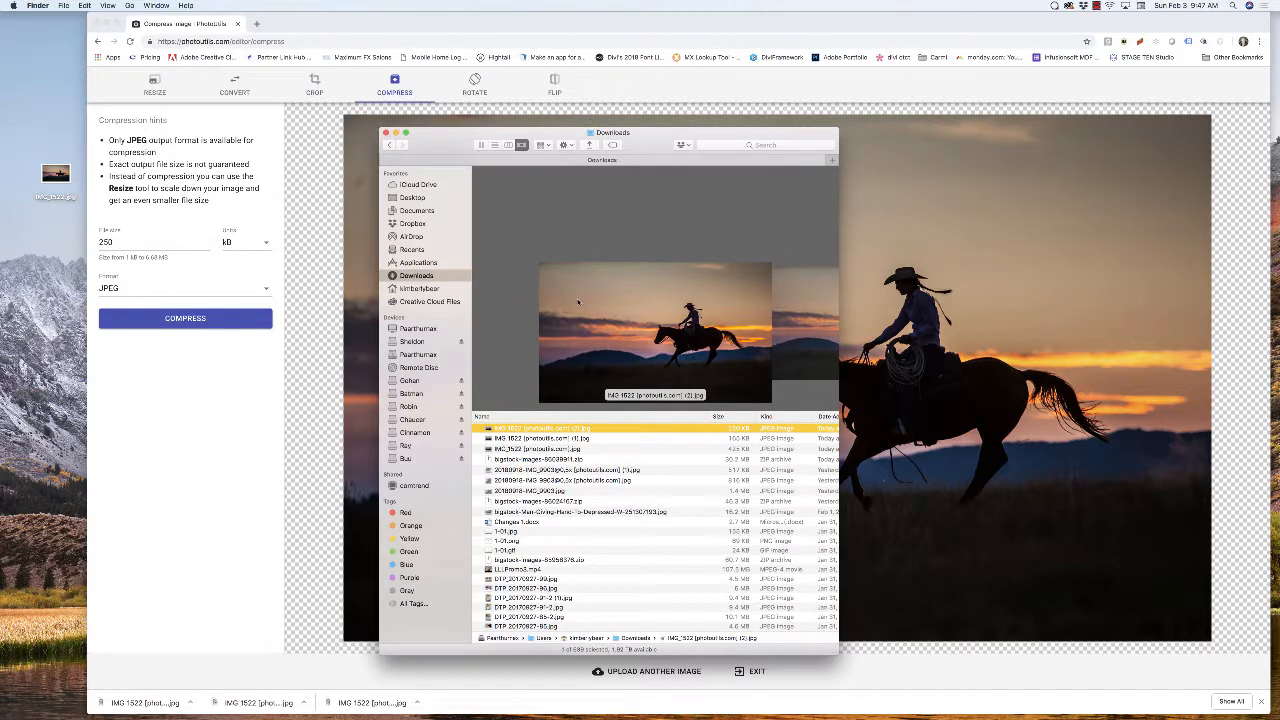
pyautogui.moveTo(578, 302); pyautogui.dragTo(322, 686)
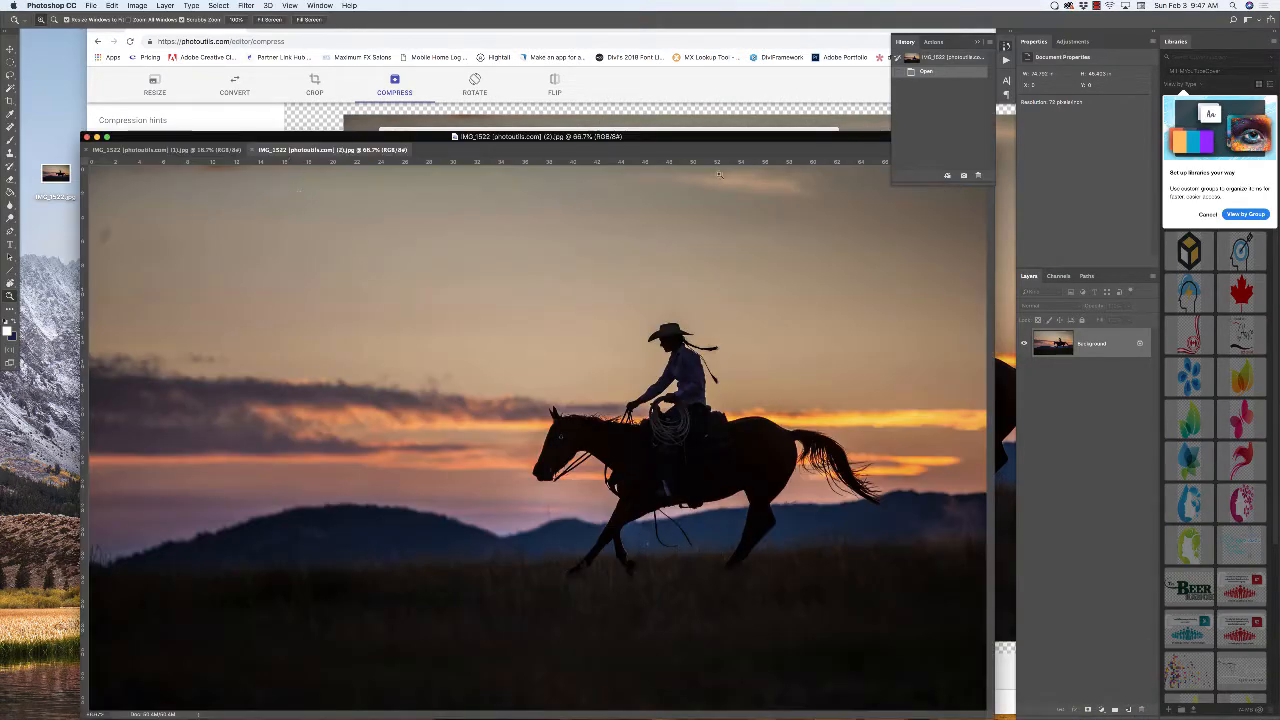
# Examine the 250 kB copy's image quality at 100% magnification, finishing with the view at 50%.
pyautogui.moveTo(598, 138); pyautogui.dragTo(527, 44)
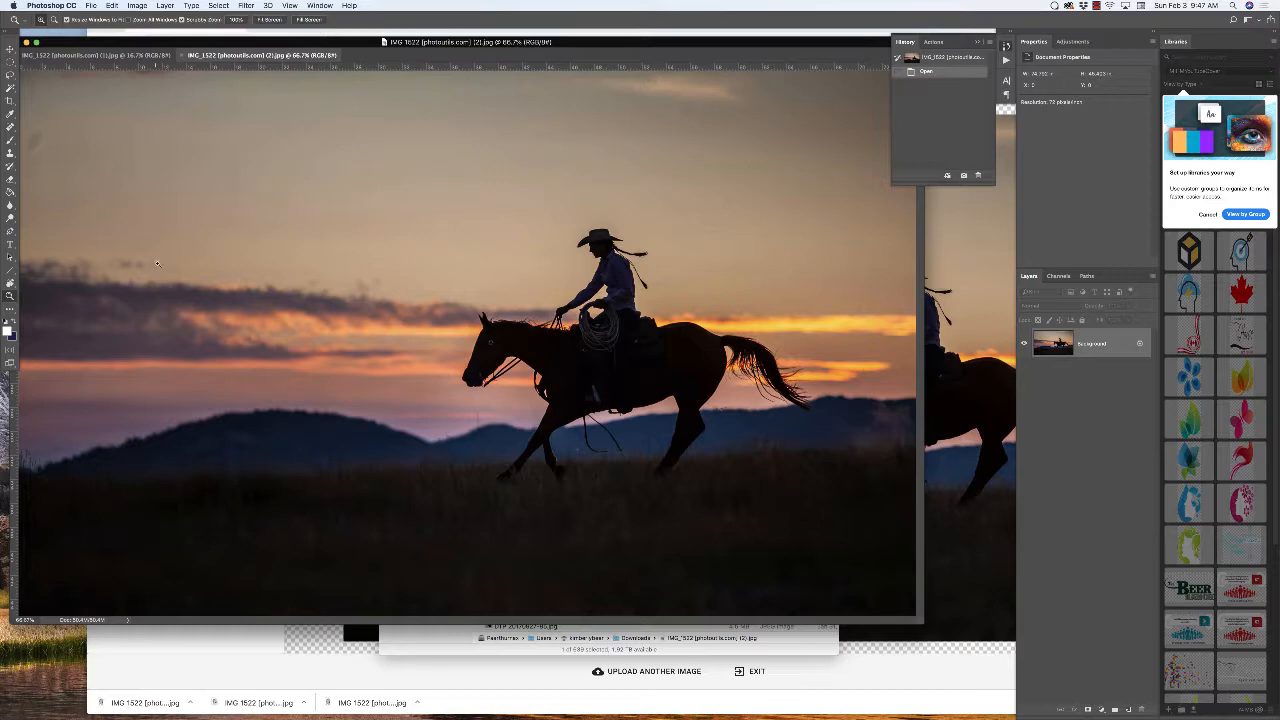
pyautogui.click(190, 225)
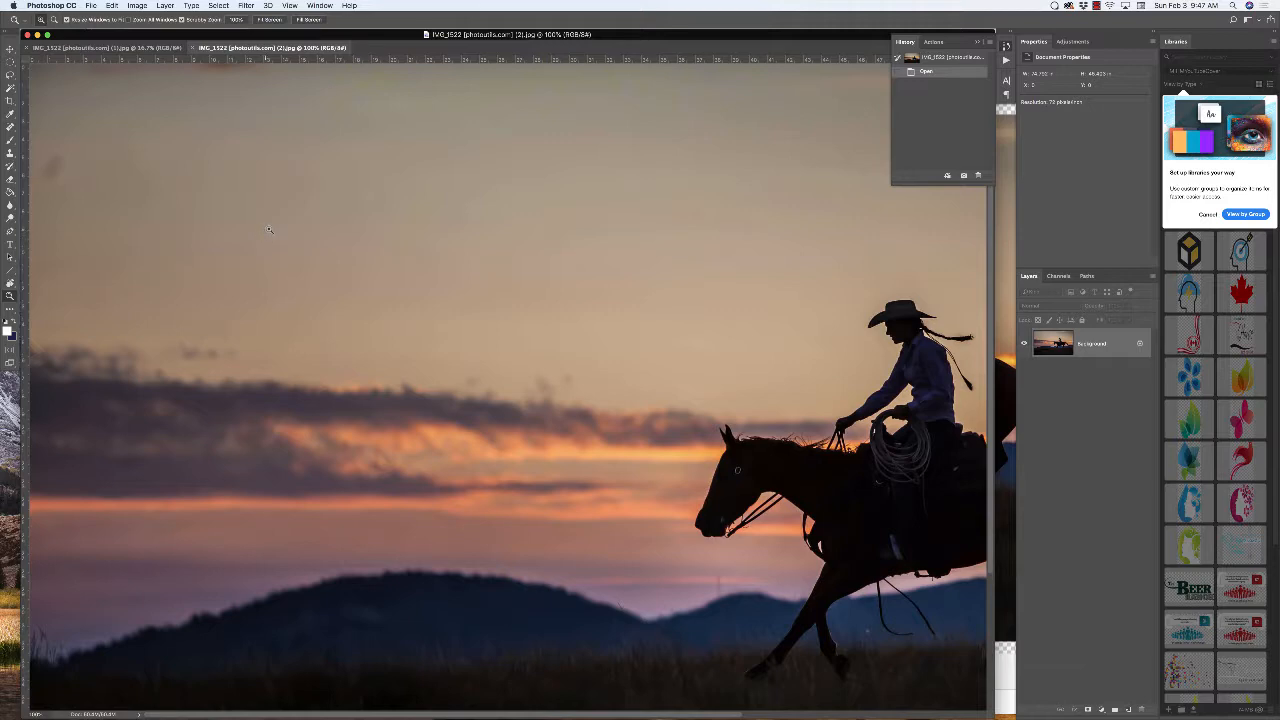
pyautogui.keyDown('alt'); pyautogui.click(289, 226); pyautogui.keyUp('alt')
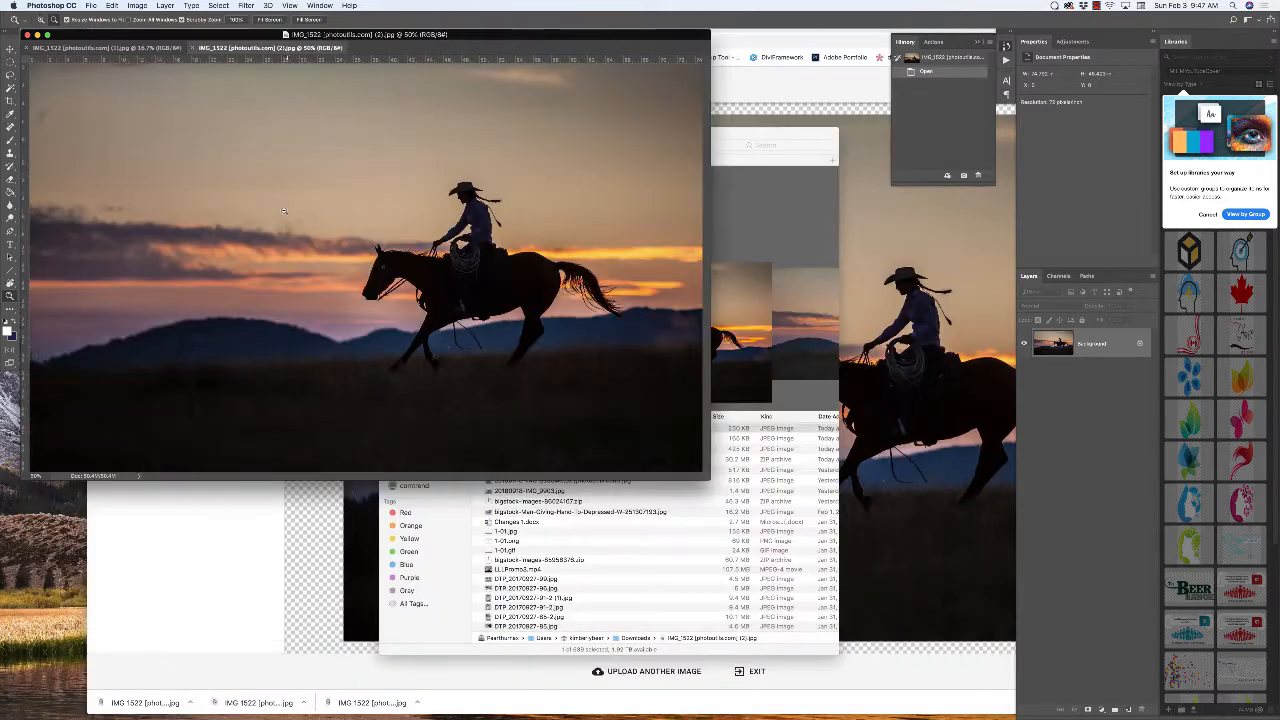
# Separate the 250 kB copy into its own floating window and compare it with the 165 kB copy, both at 50%.
pyautogui.moveTo(244, 49); pyautogui.dragTo(376, 145)
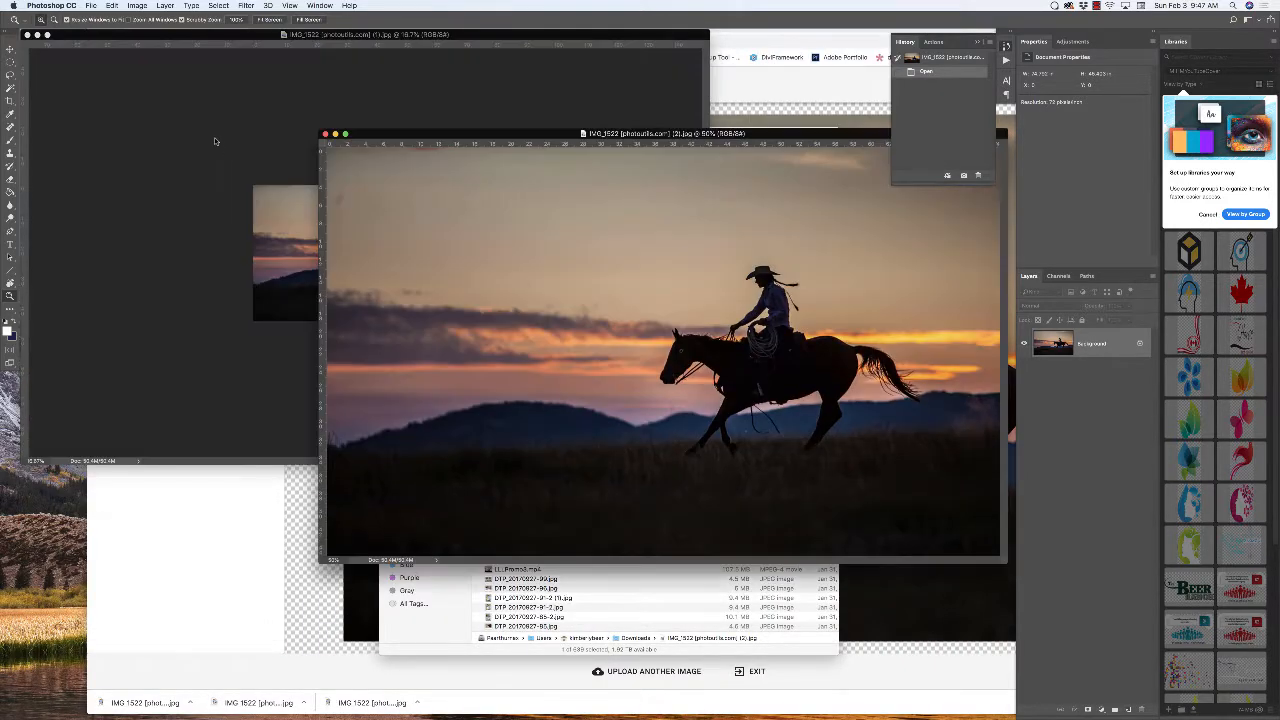
pyautogui.click(213, 230)
pyautogui.click(283, 237)
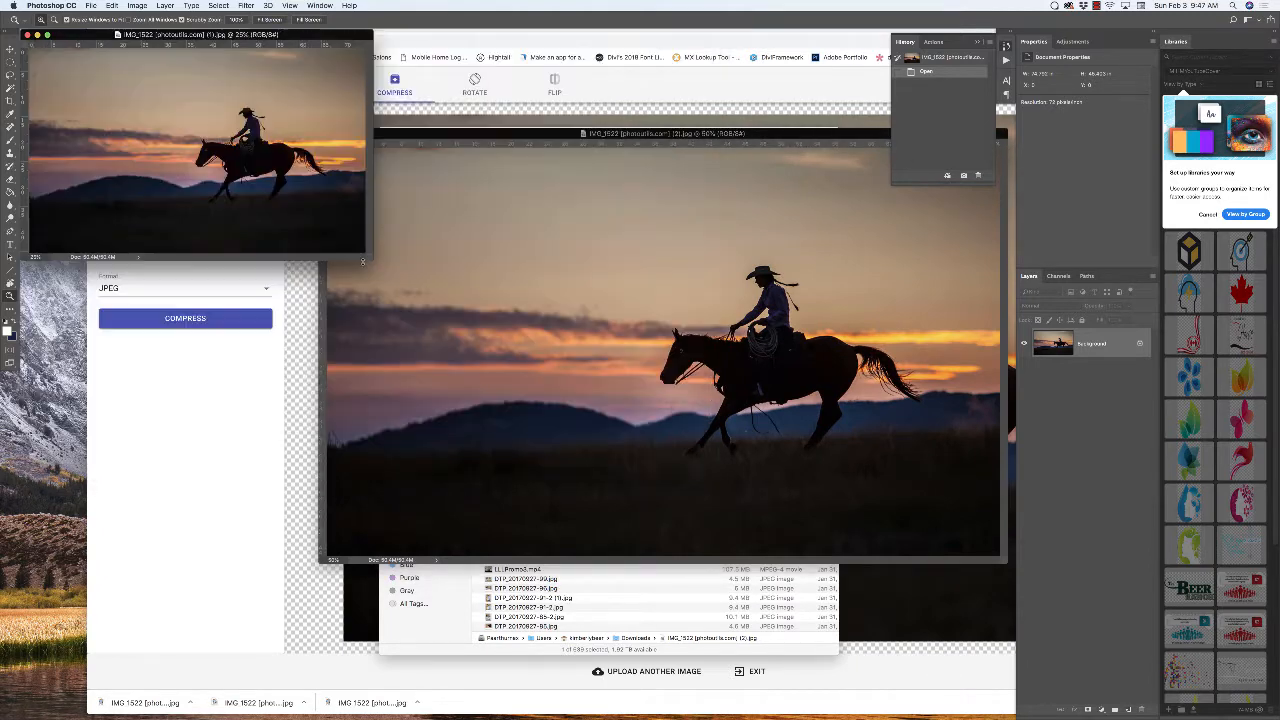
pyautogui.click(195, 141)
pyautogui.click(172, 134)
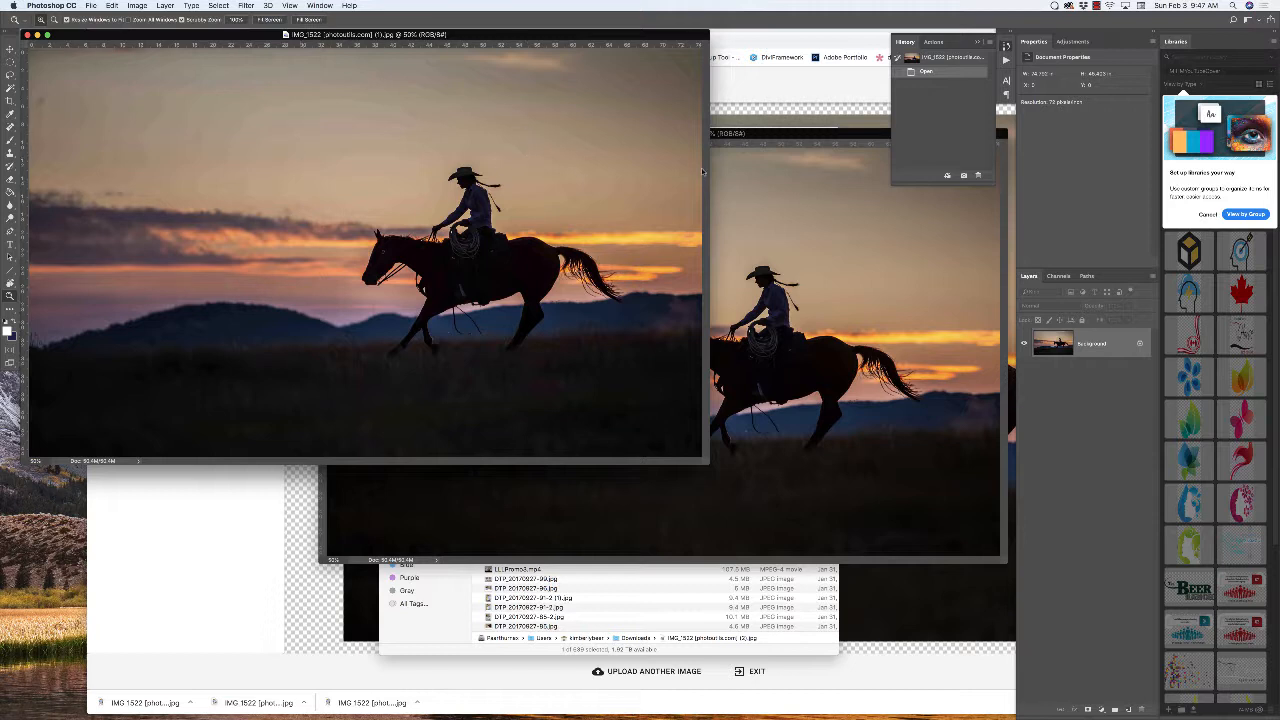
pyautogui.click(782, 133)
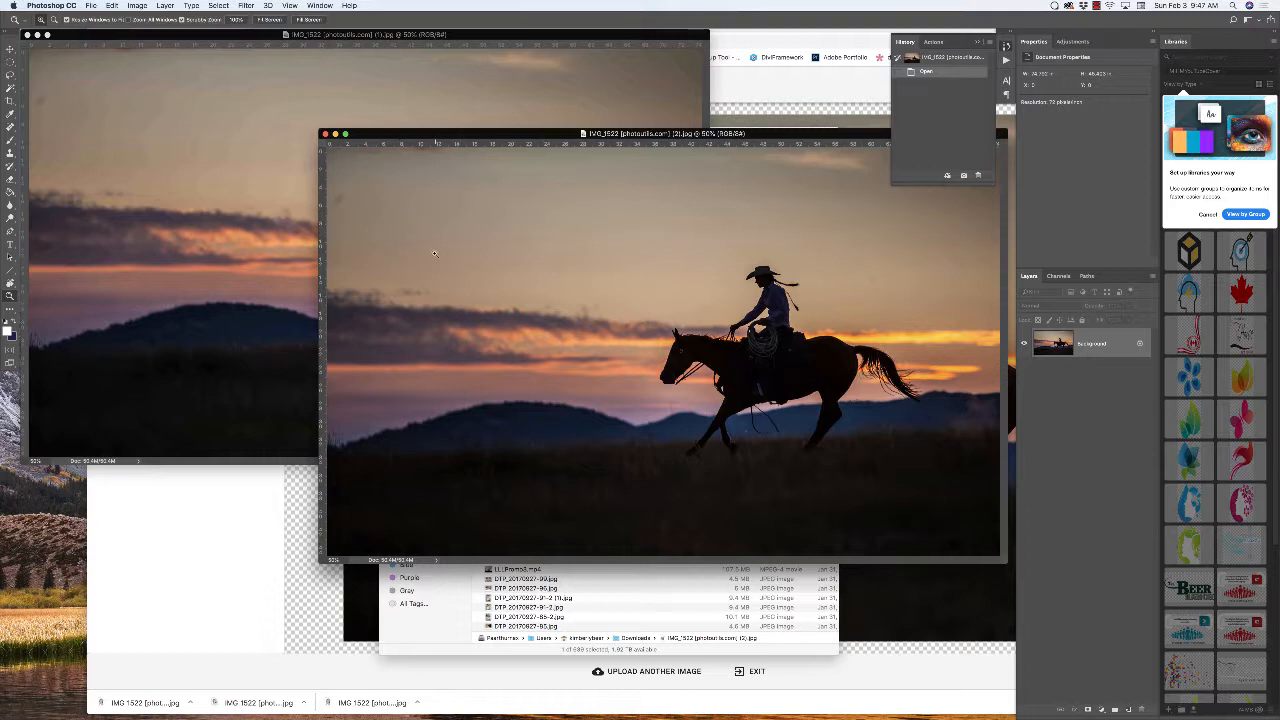
# Zoom the 250 kB copy, IMG_1522 [photoutils.com] (2).jpg, out to 25%.
pyautogui.rightClick(574, 270)
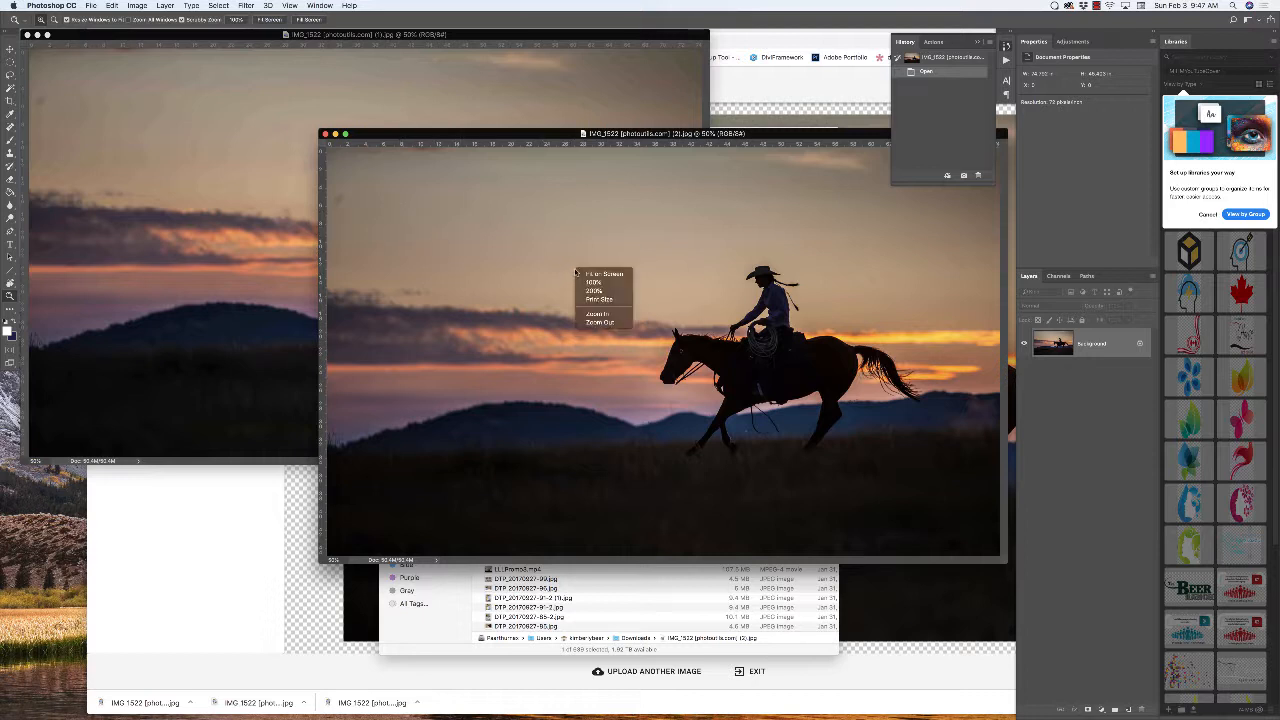
pyautogui.click(558, 249)
pyautogui.keyDown('alt'); pyautogui.click(560, 252); pyautogui.keyUp('alt')
pyautogui.keyDown('alt'); pyautogui.click(531, 268); pyautogui.keyUp('alt')
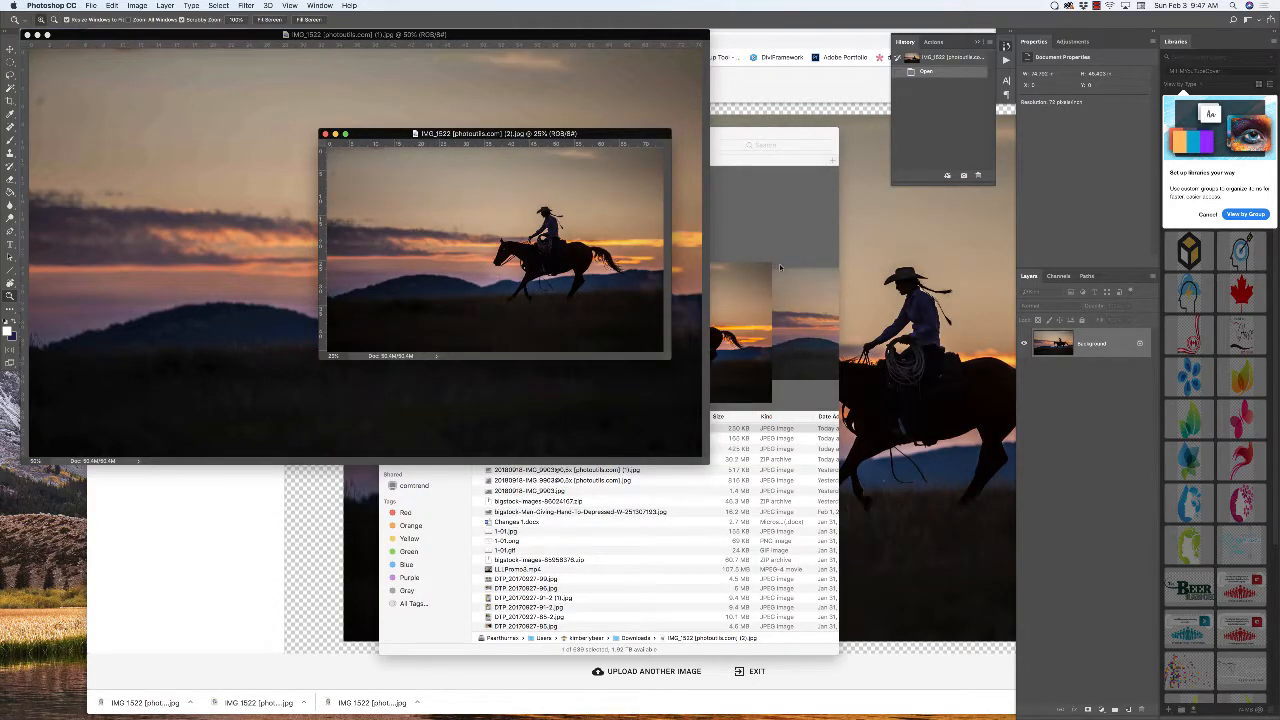
# Return to PhotoUtils in Chrome and review the output formats offered by the Convert tool.
pyautogui.click(868, 258)
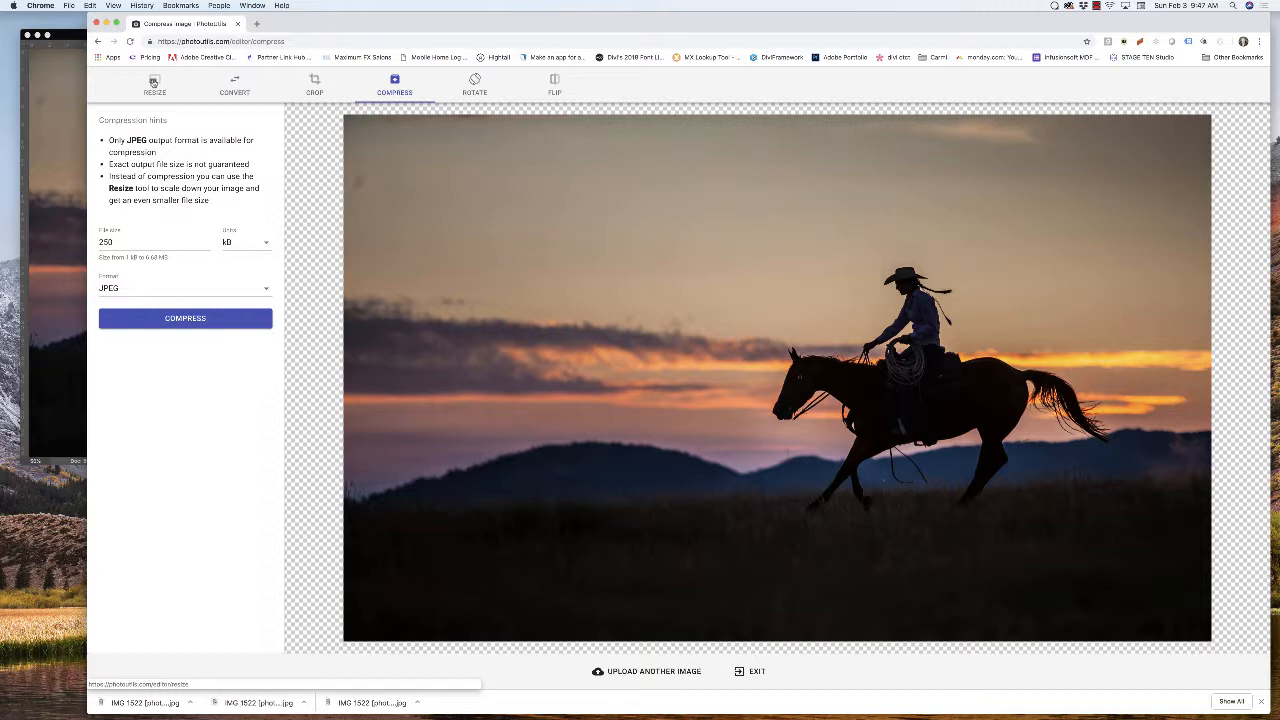
pyautogui.click(235, 85)
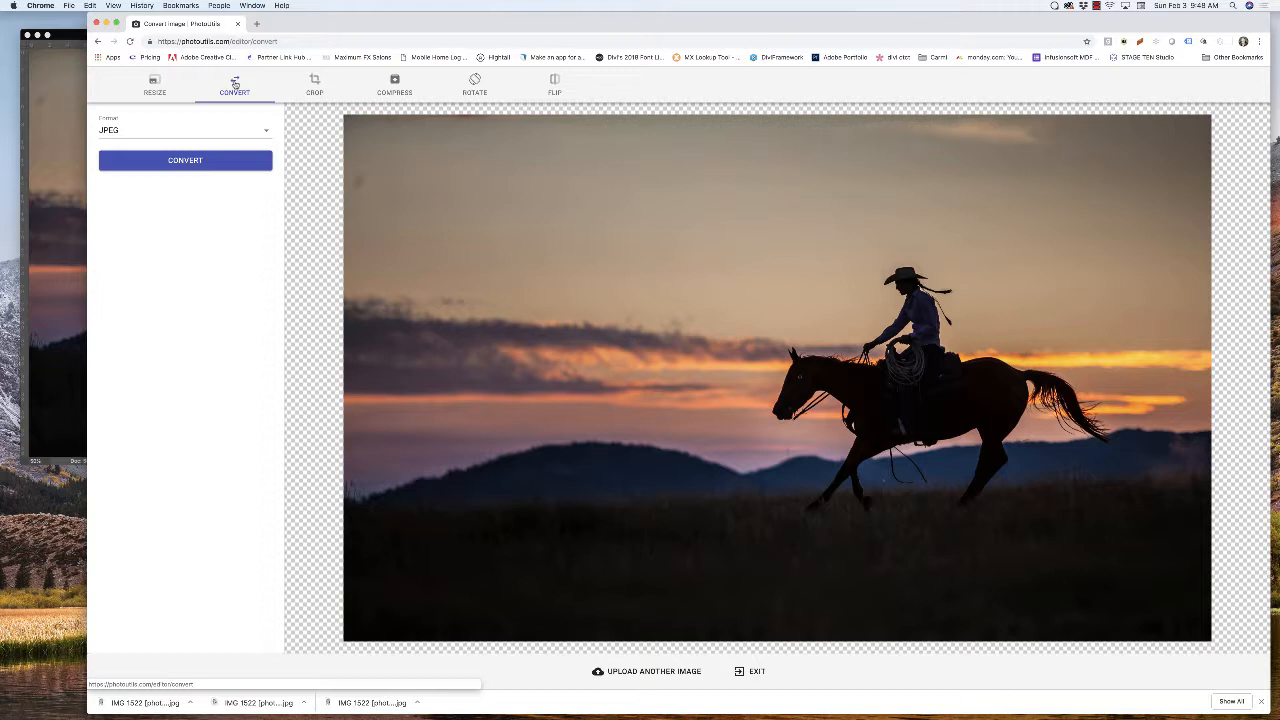
pyautogui.click(258, 130)
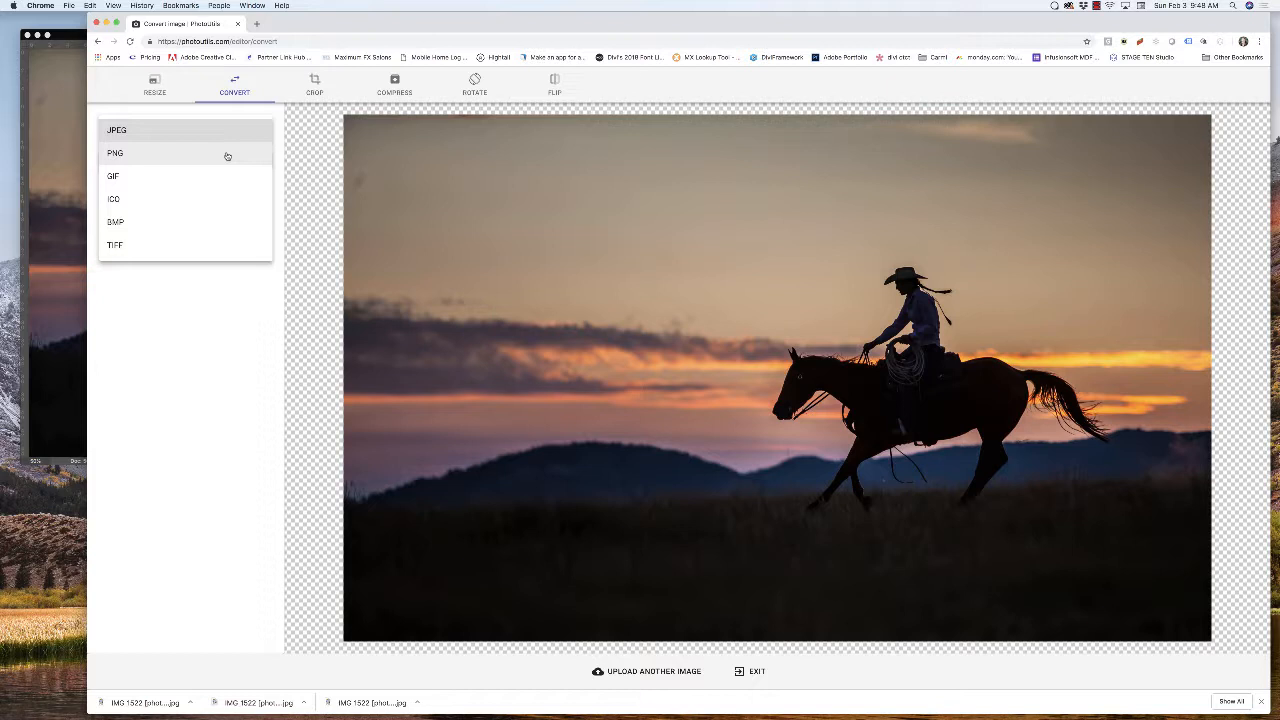
pyautogui.click(554, 80)
# Flip the photo horizontally as JPEG and select the new copy, IMG_1522 [photoutils.com] (3).jpg, in the Downloads folder.
pyautogui.click(555, 82)
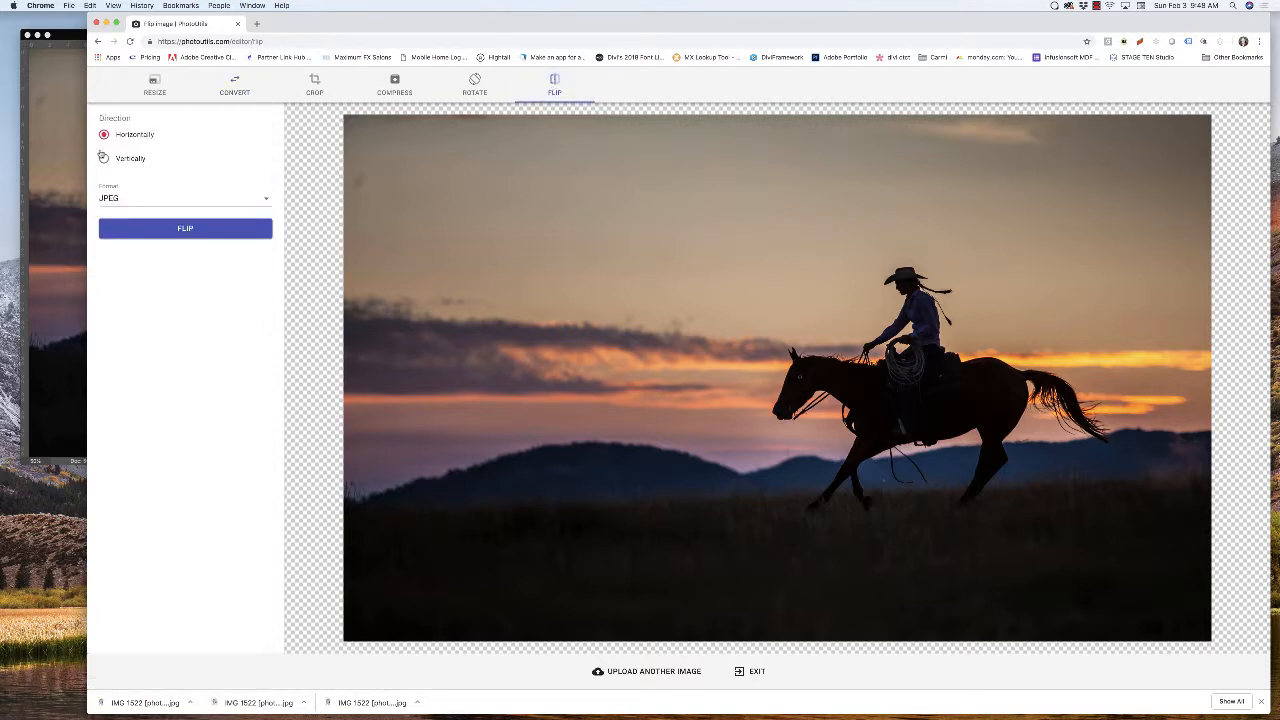
pyautogui.click(171, 231)
pyautogui.click(48, 24)
pyautogui.click(156, 5)
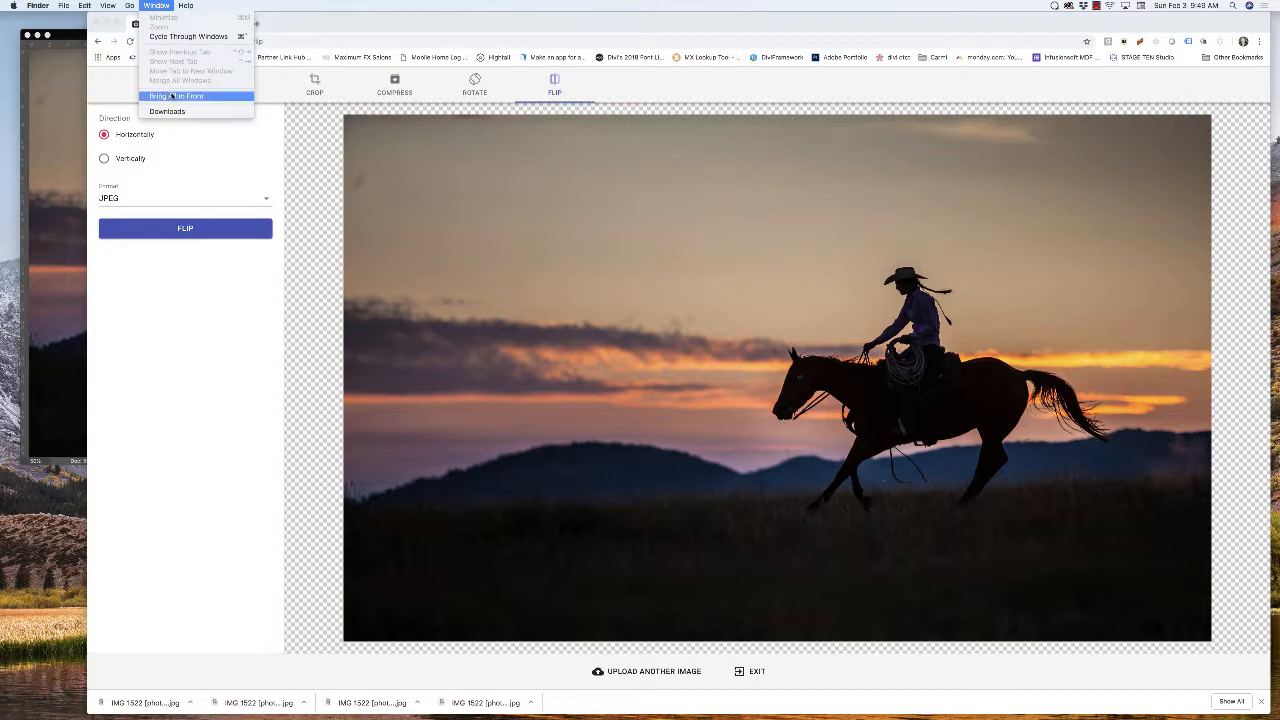
pyautogui.click(172, 111)
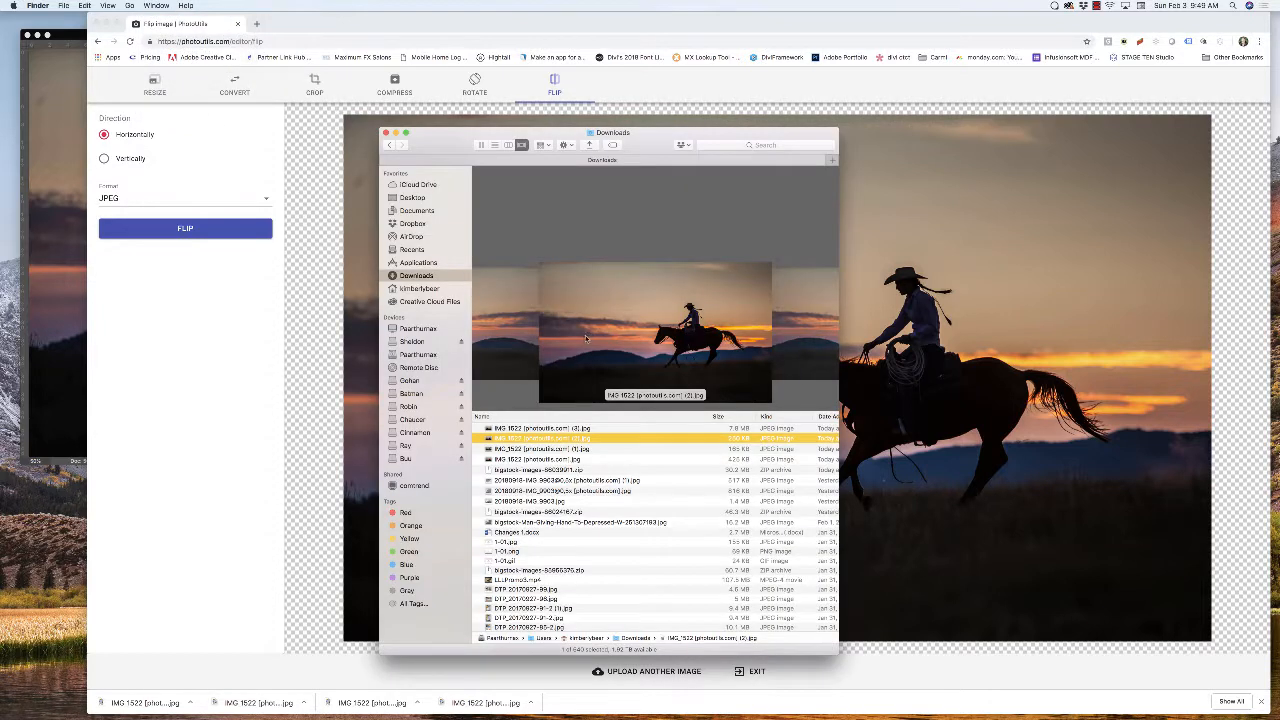
pyautogui.click(690, 430)
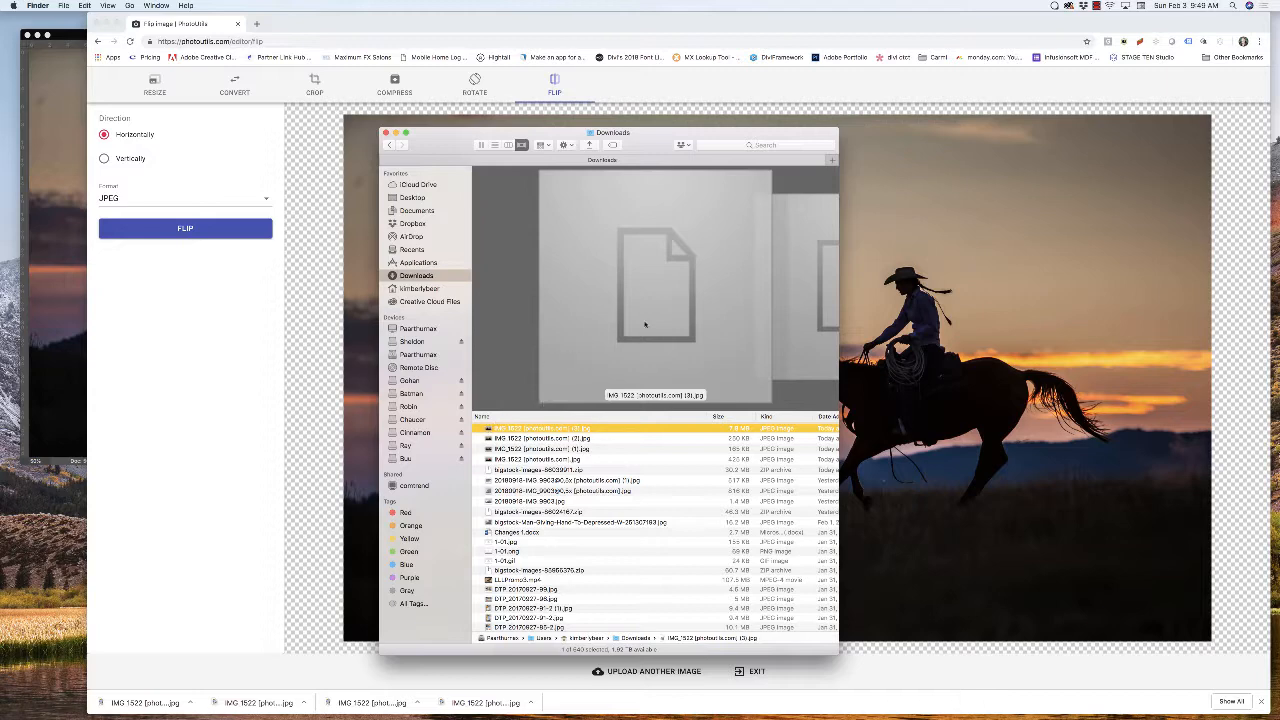
# Minimize the Downloads window, return to PhotoUtils' Crop tool and narrow the crop frame from its left edge to about 3203 pixels wide.
pyautogui.click(395, 132)
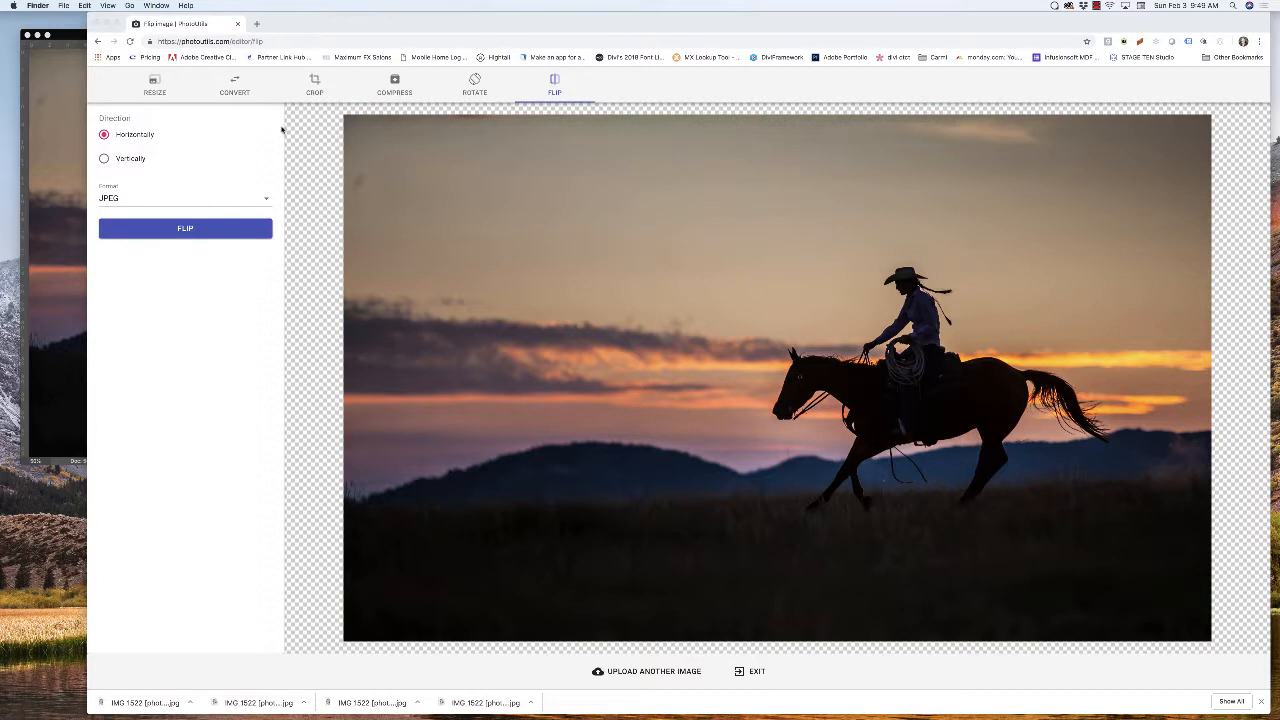
pyautogui.click(284, 130)
pyautogui.click(314, 80)
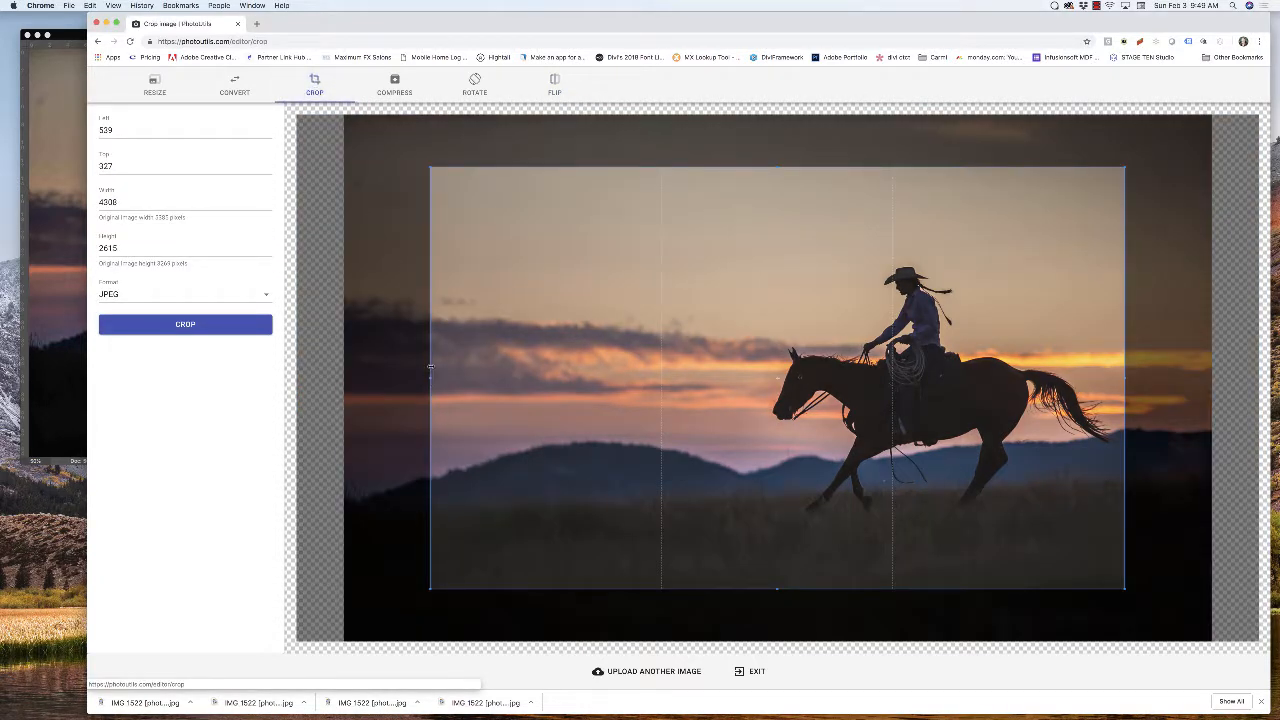
pyautogui.moveTo(431, 377); pyautogui.dragTo(604, 372)
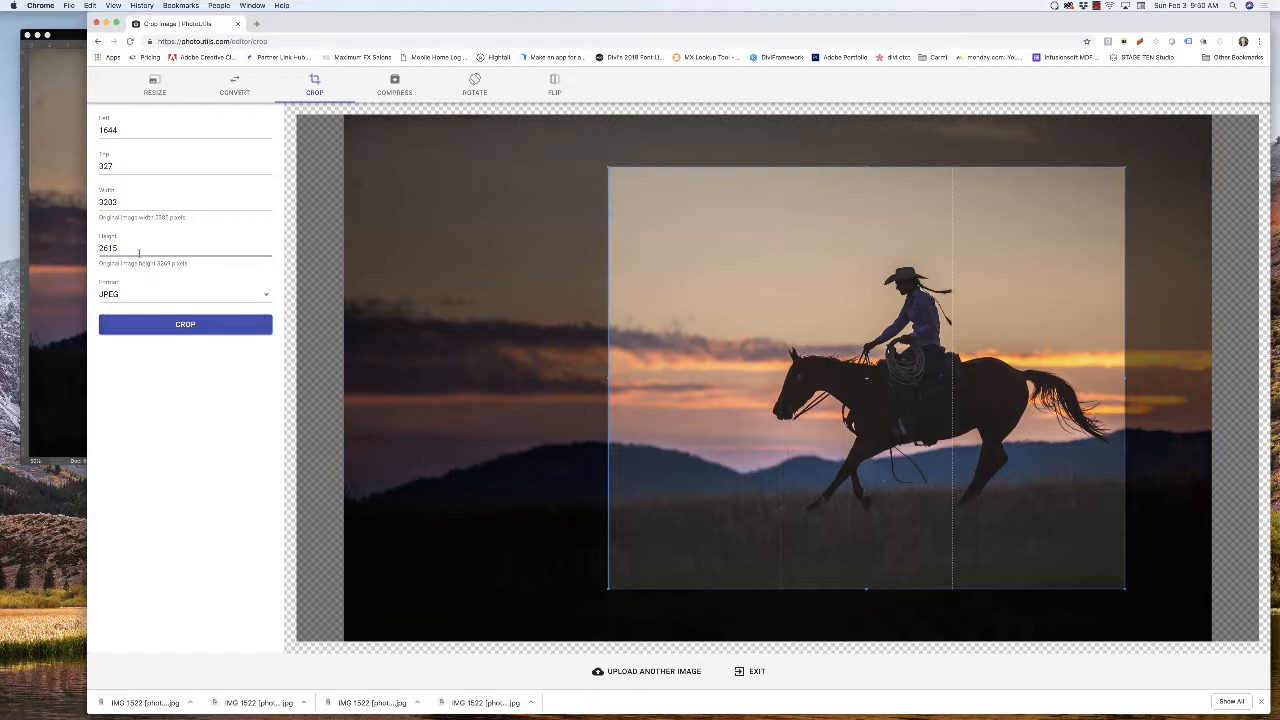
# Reshape the crop frame into a wide strip of about 5346 × 2027 pixels, starting about 21 pixels from the left and 689 from the top.
pyautogui.moveTo(608, 378); pyautogui.dragTo(346, 380)
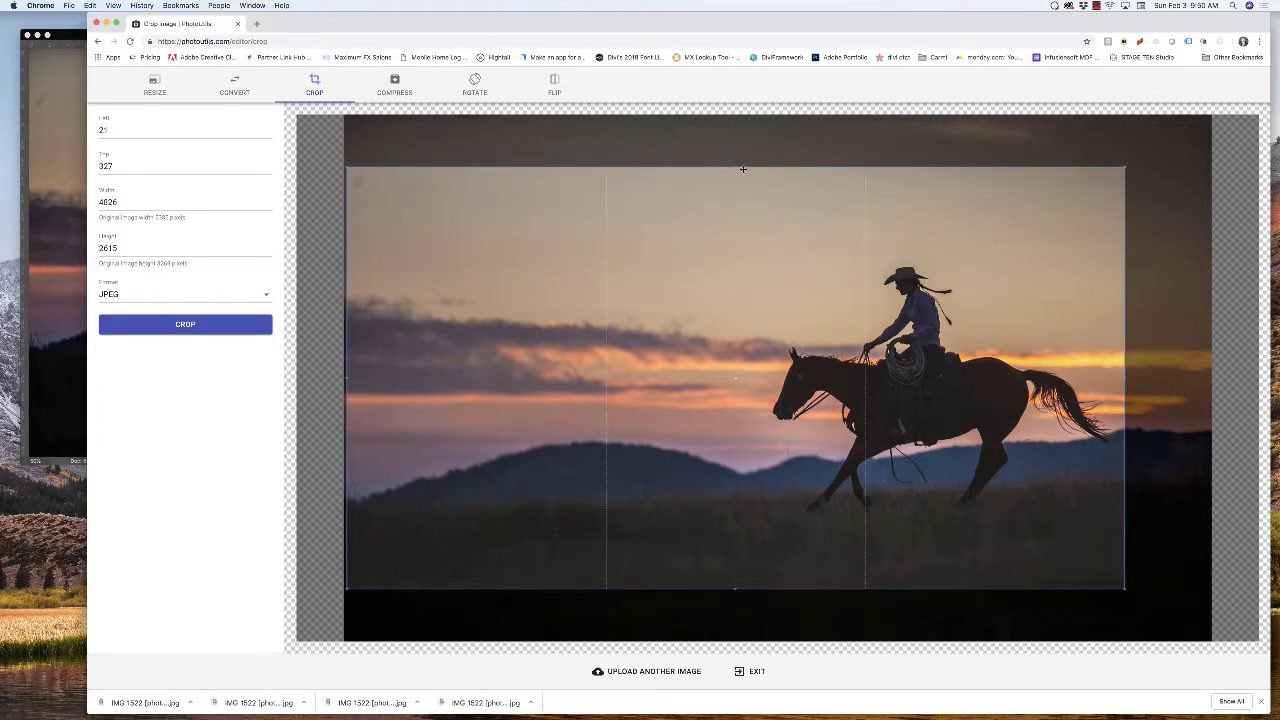
pyautogui.moveTo(743, 169); pyautogui.dragTo(737, 226)
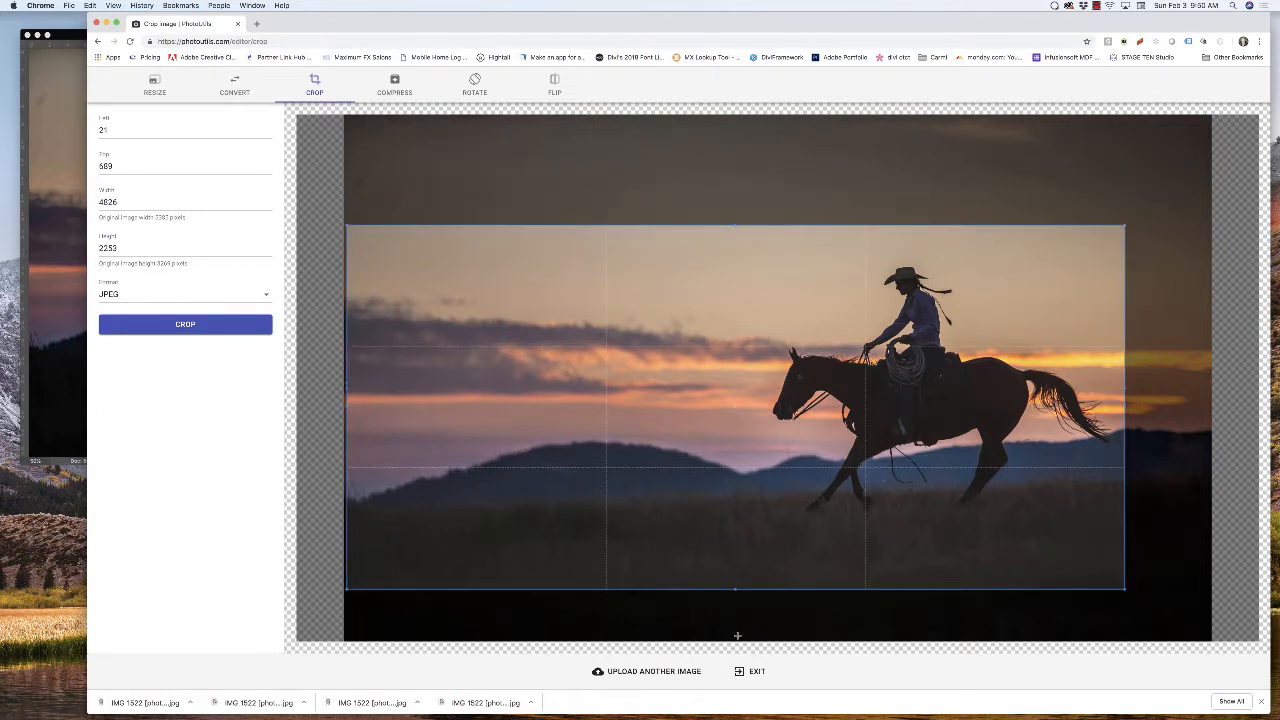
pyautogui.moveTo(735, 590); pyautogui.dragTo(735, 552)
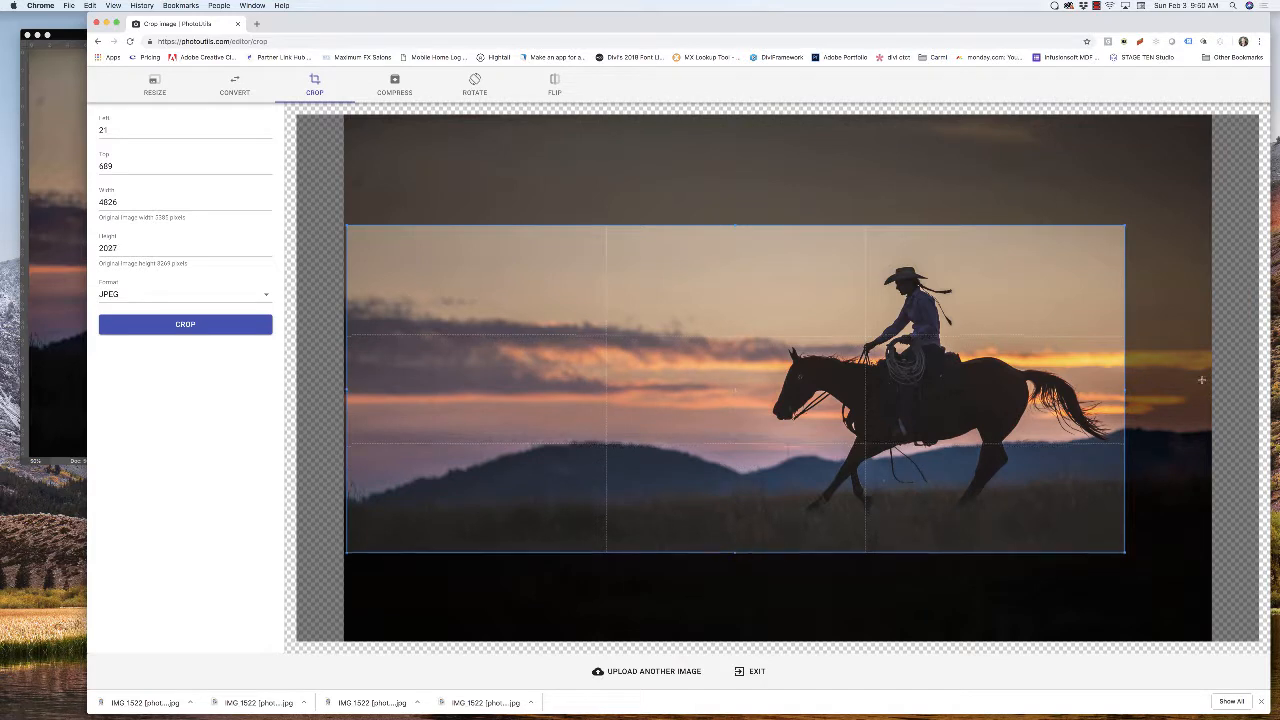
pyautogui.moveTo(1125, 392); pyautogui.dragTo(1205, 390)
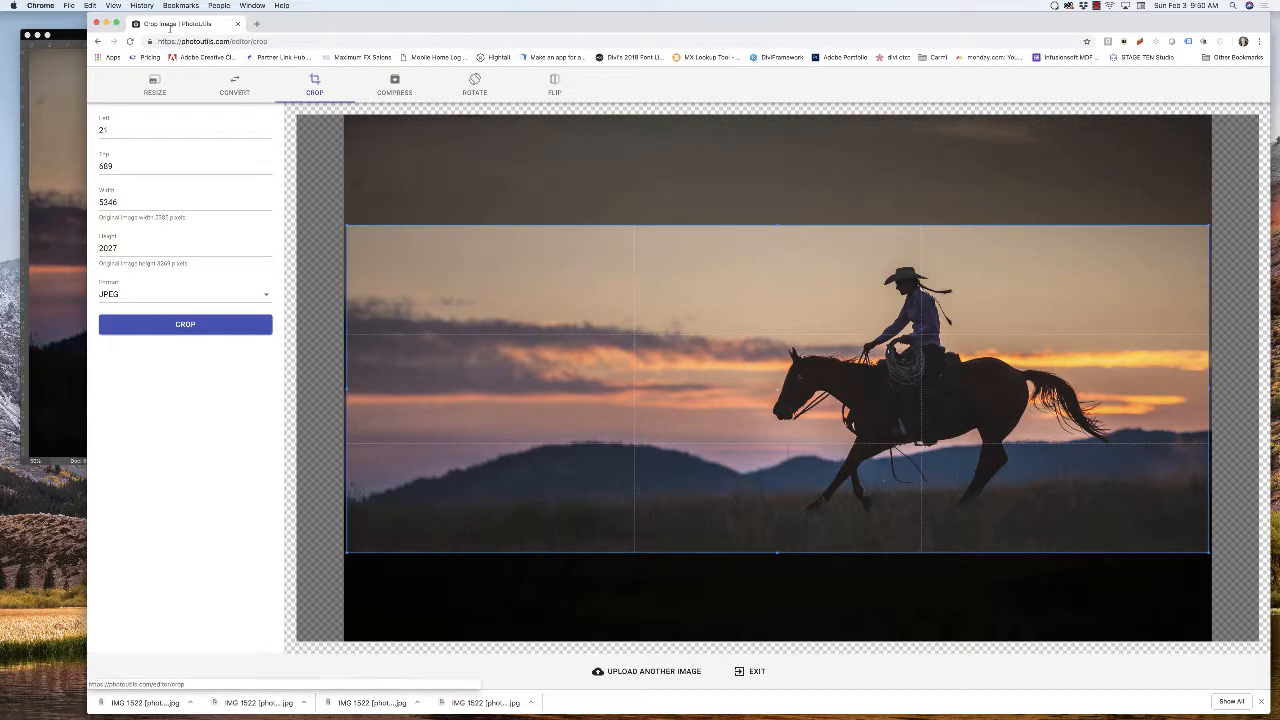
pyautogui.moveTo(157, 40); pyautogui.dragTo(265, 39)
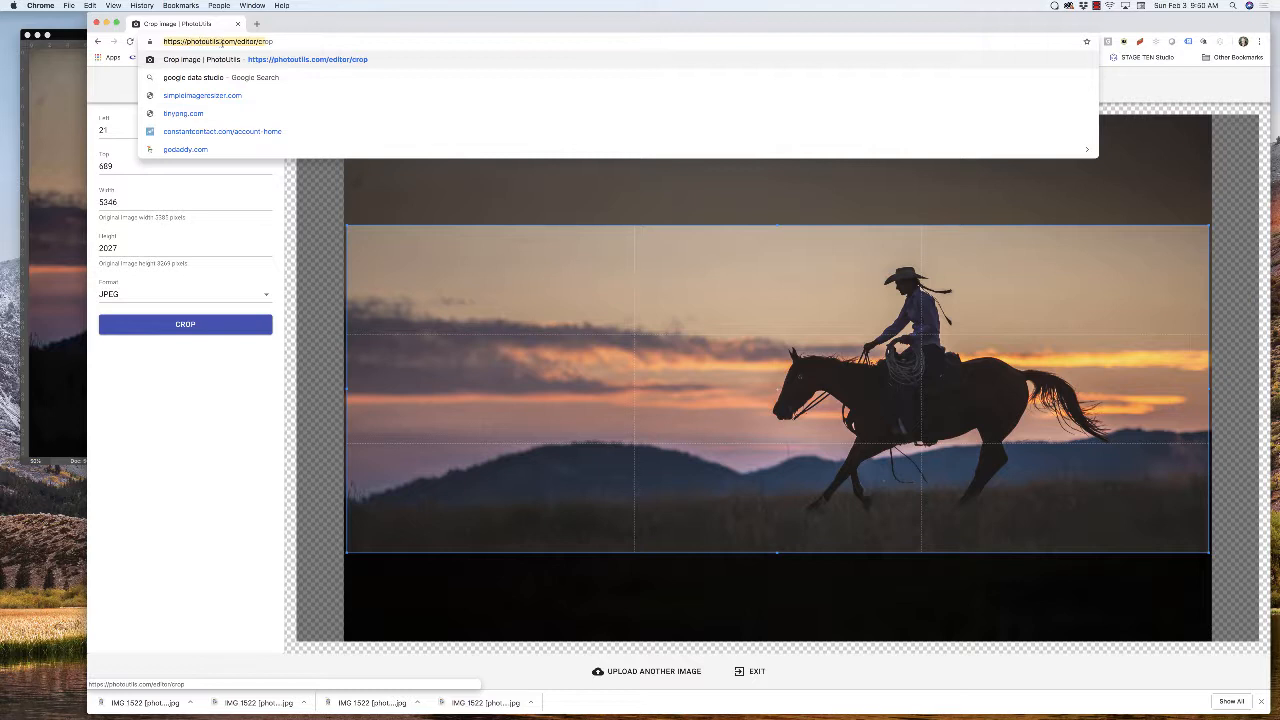
pyautogui.click(294, 40)
pyautogui.click(208, 483)
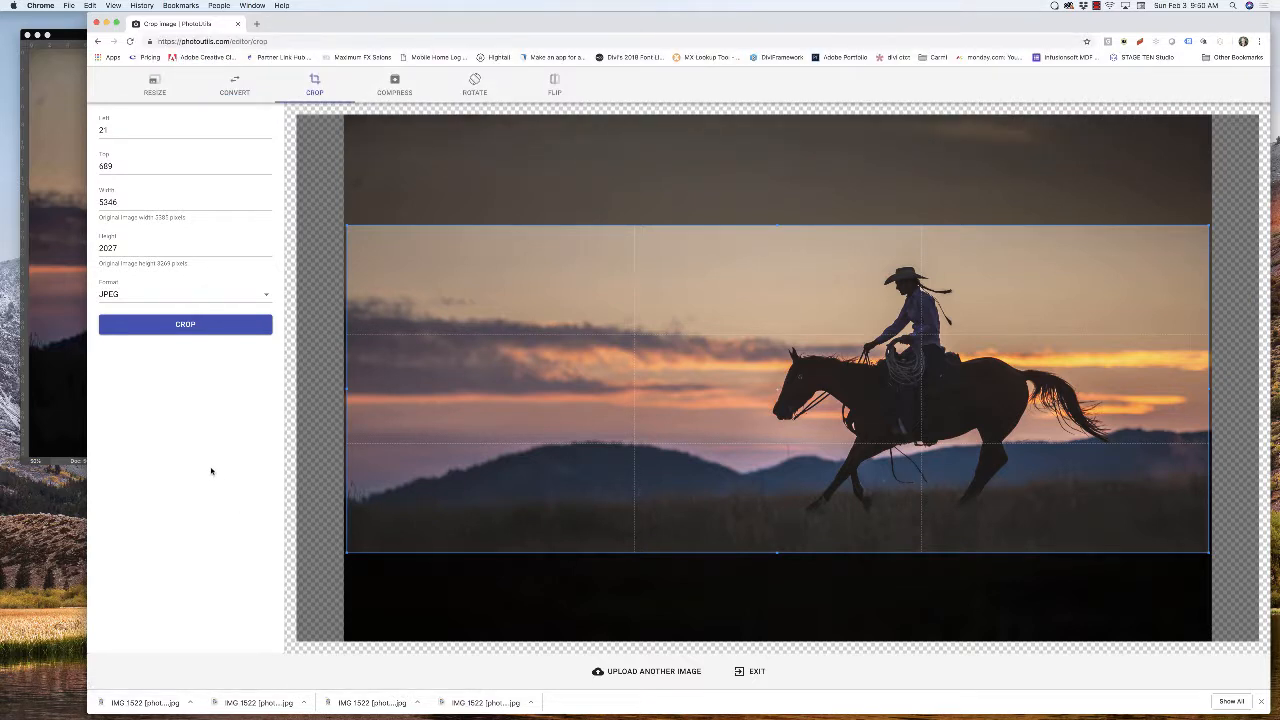